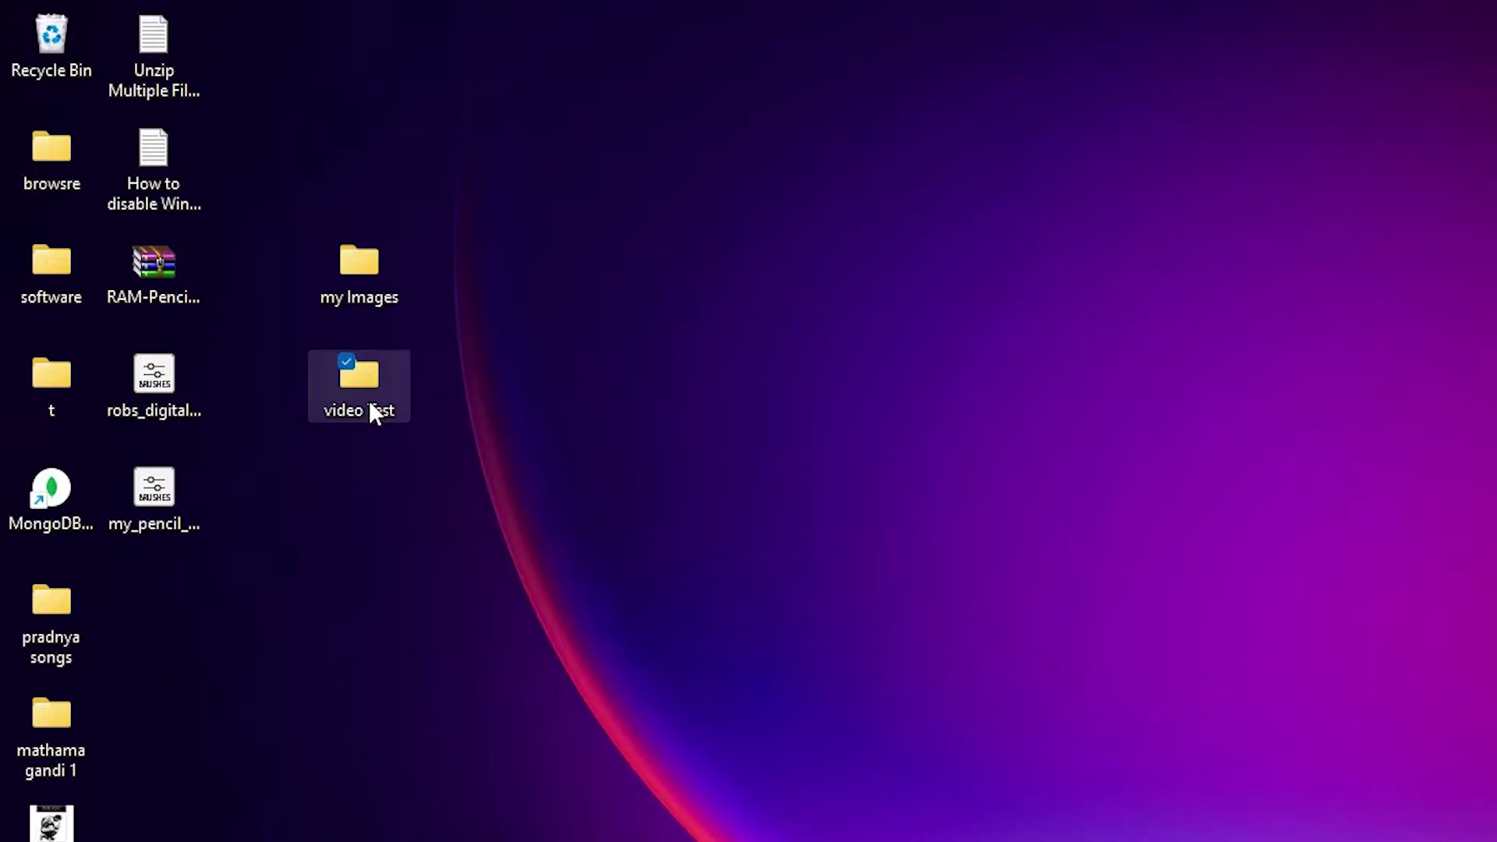
# Step: Open the video Test folder, look over its three videos, then close it
pyautogui.doubleClick(370, 405)
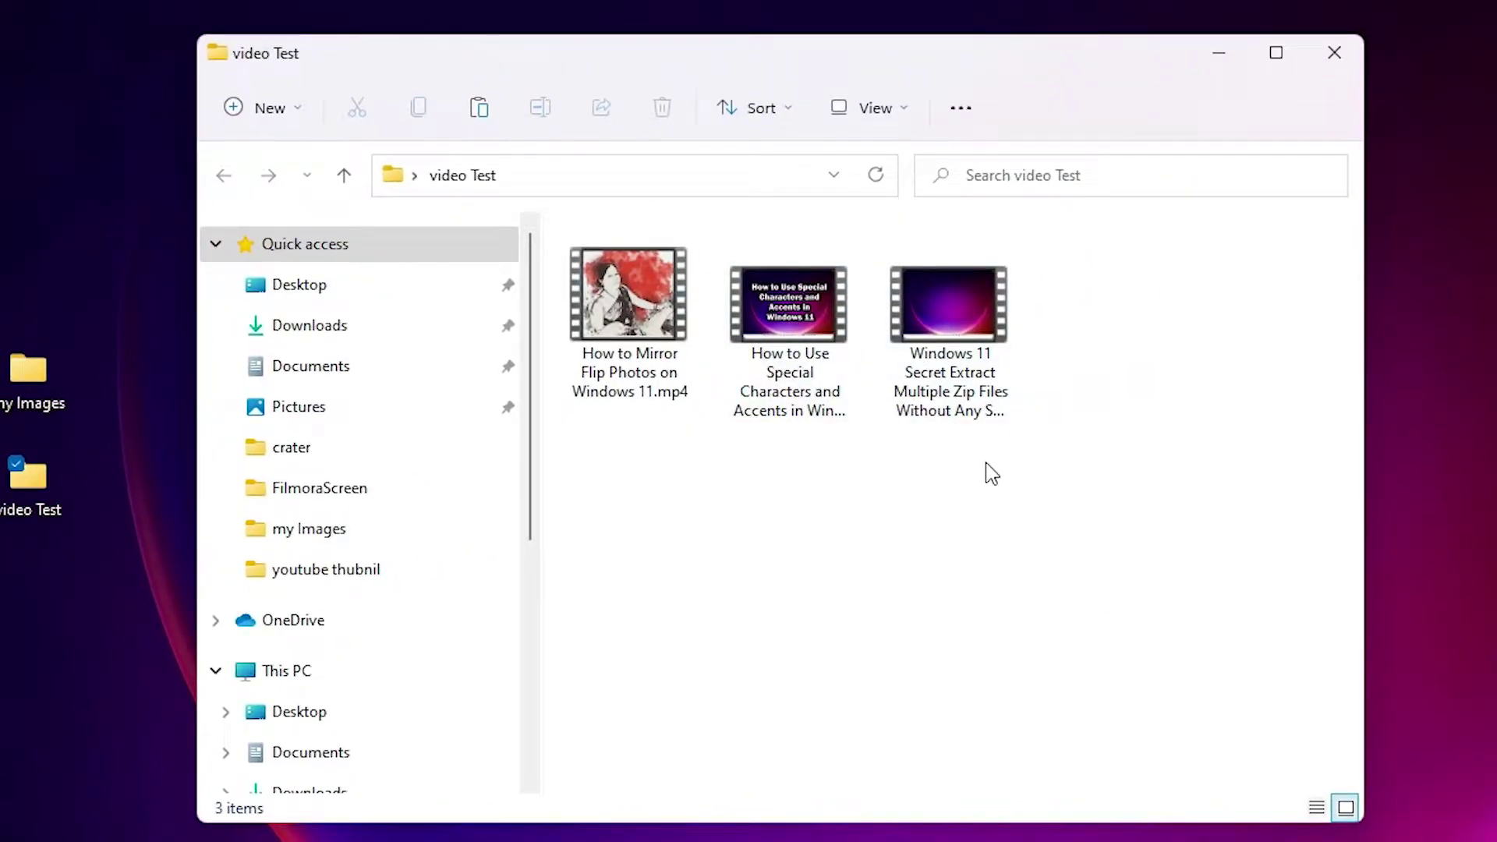
pyautogui.moveTo(1081, 506); pyautogui.dragTo(562, 219)
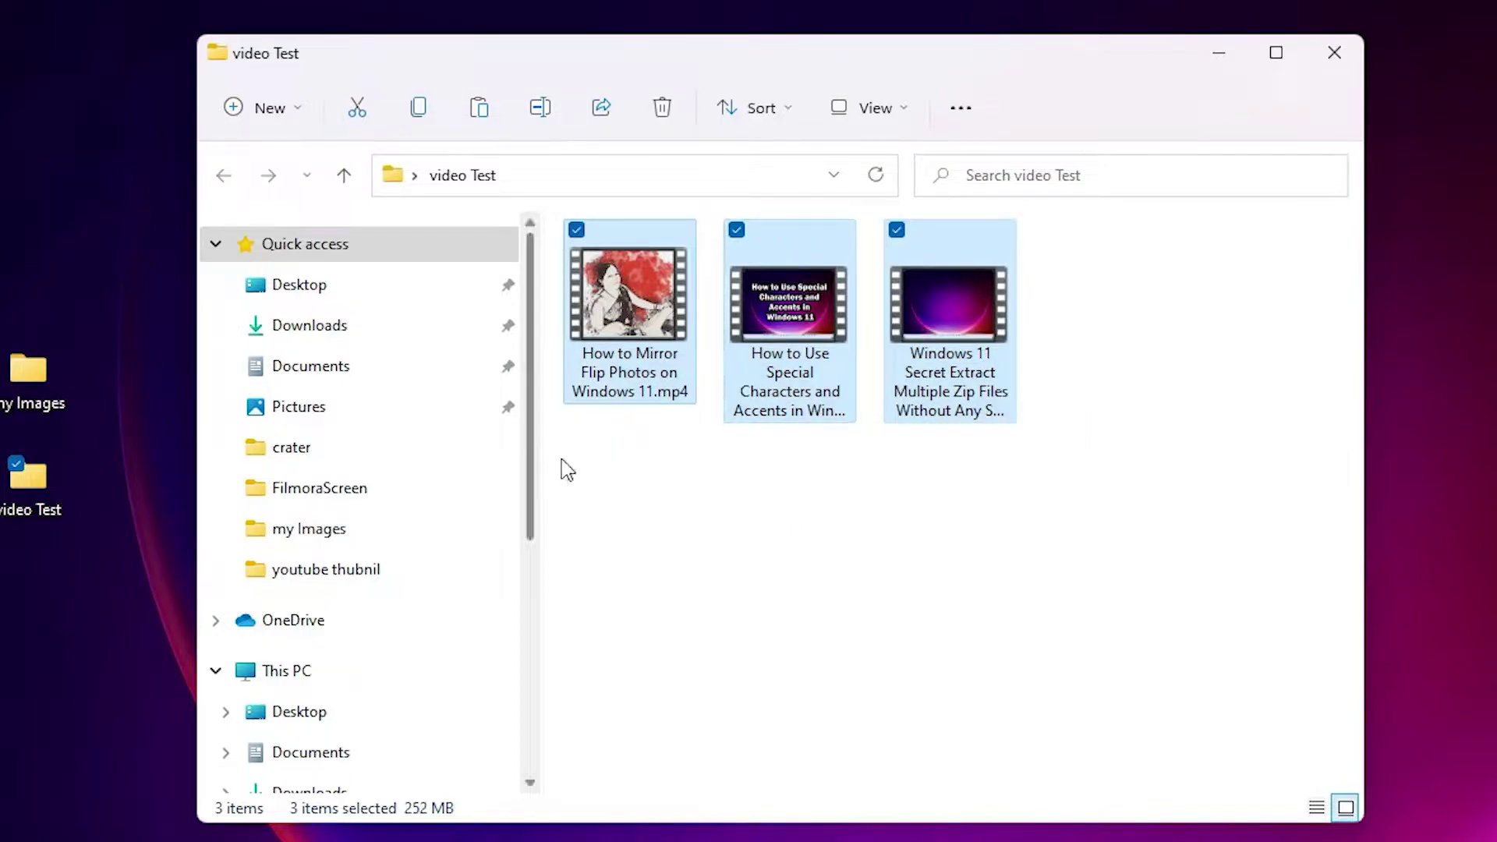
pyautogui.click(789, 249)
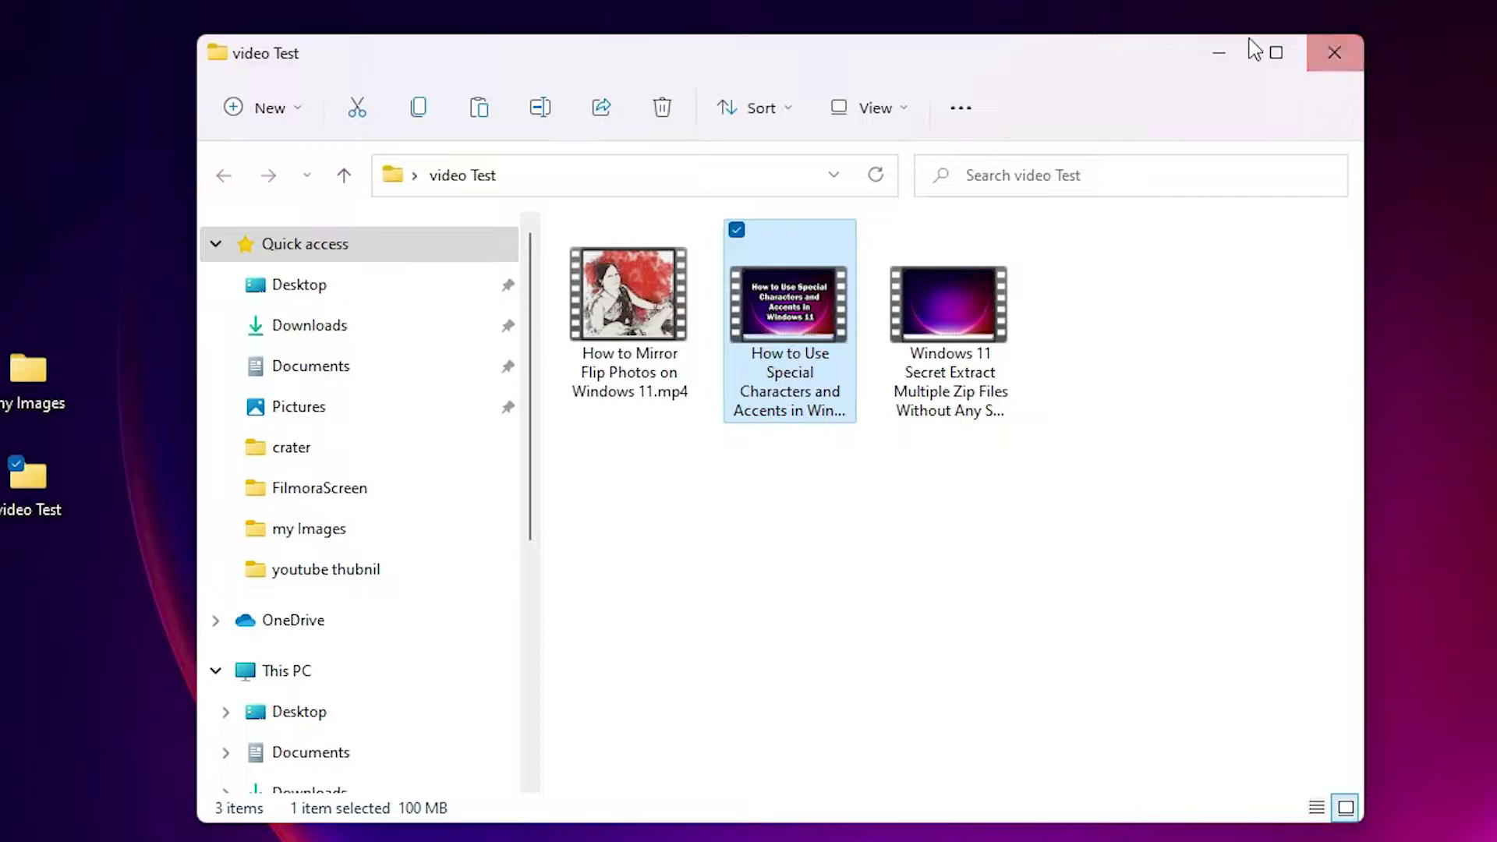
pyautogui.click(1353, 50)
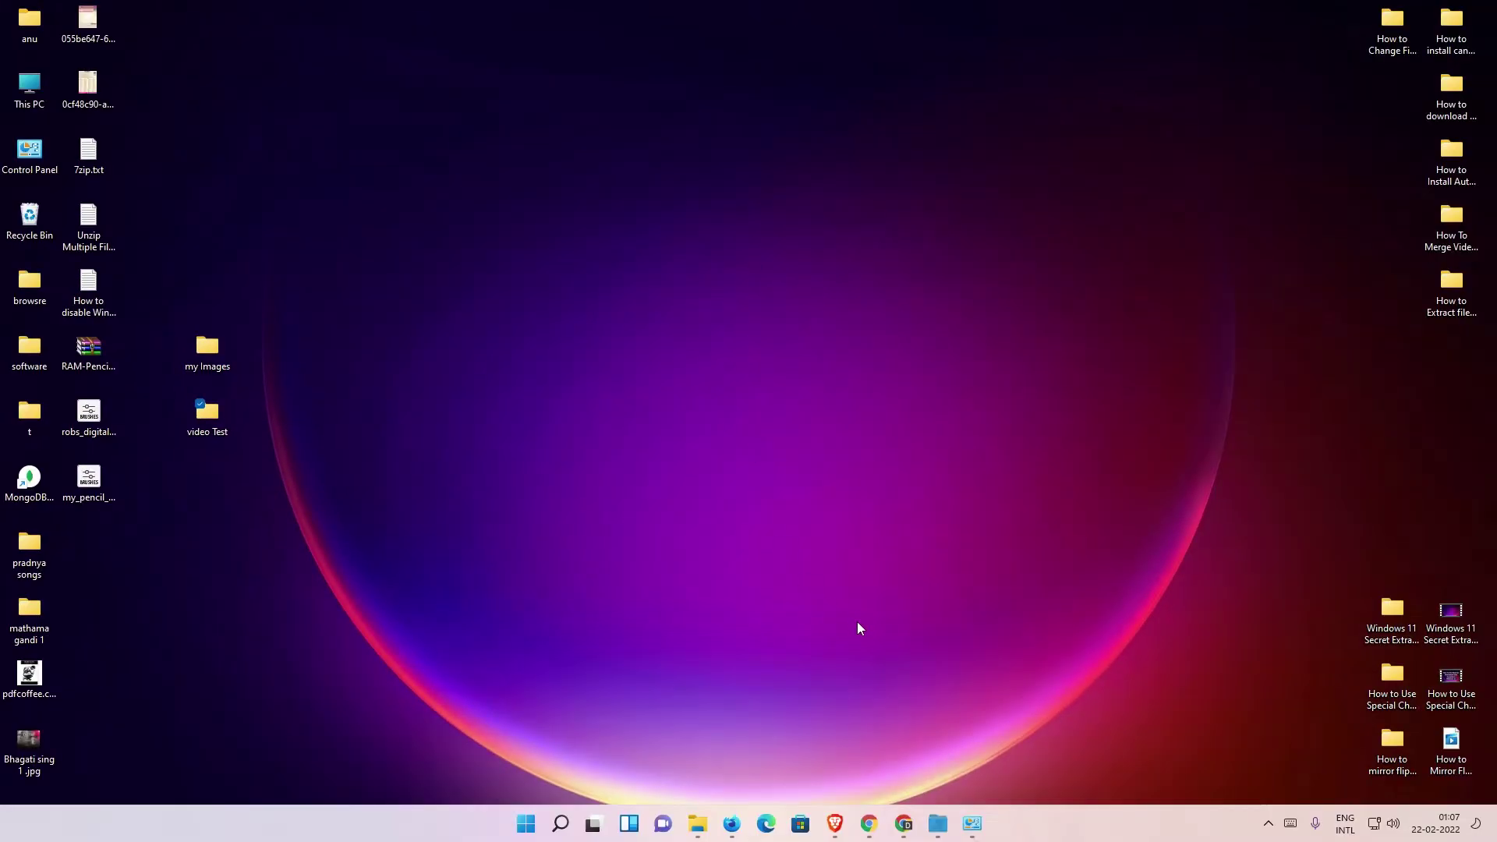
# Step: Show the tageditor v3.6.1 release on GitHub and its seven-asset list
pyautogui.click(902, 827)
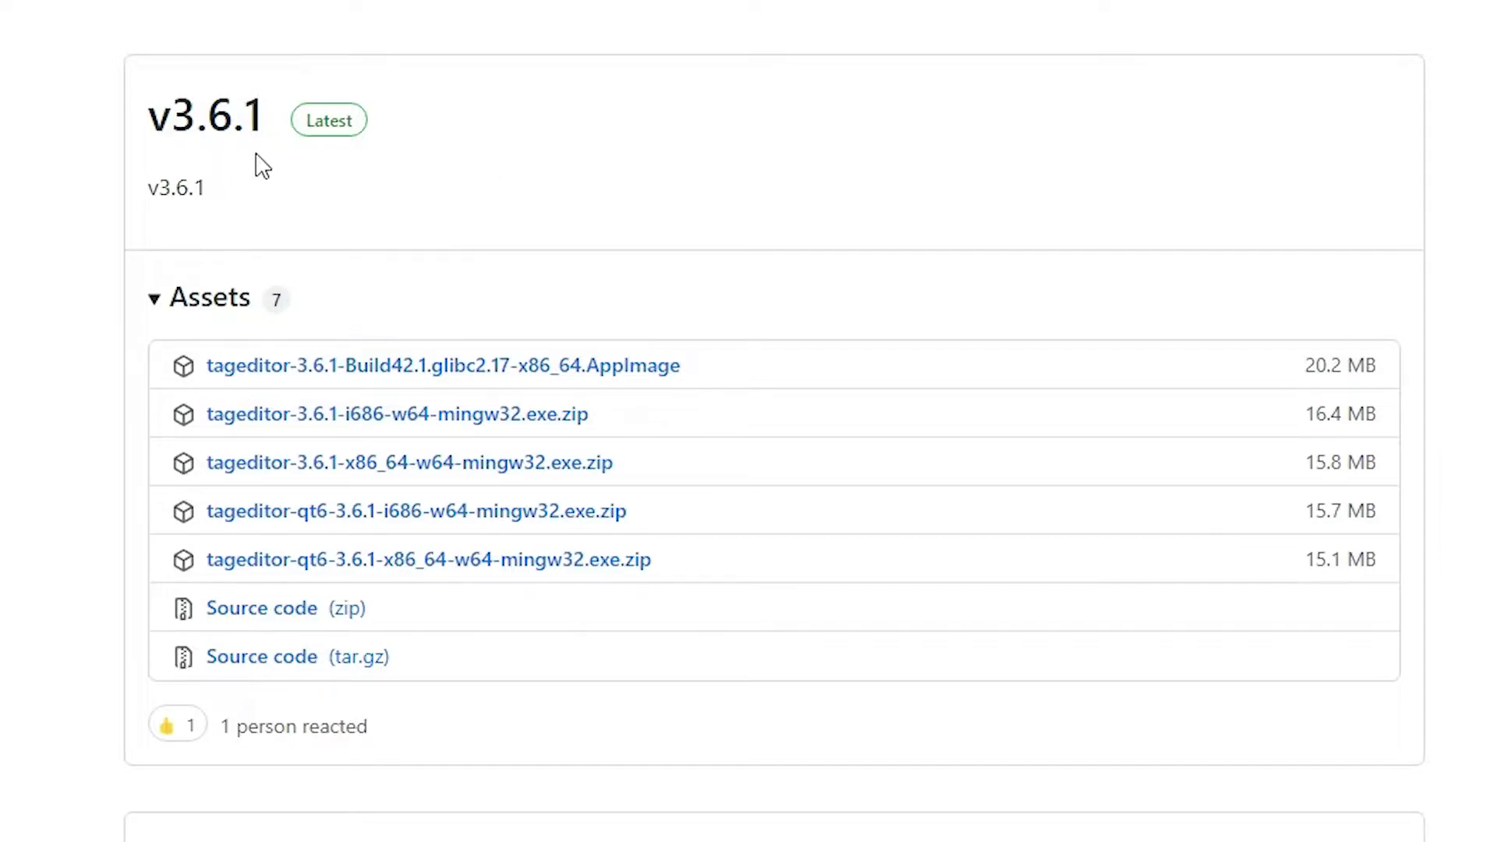
pyautogui.moveTo(273, 124); pyautogui.dragTo(165, 125)
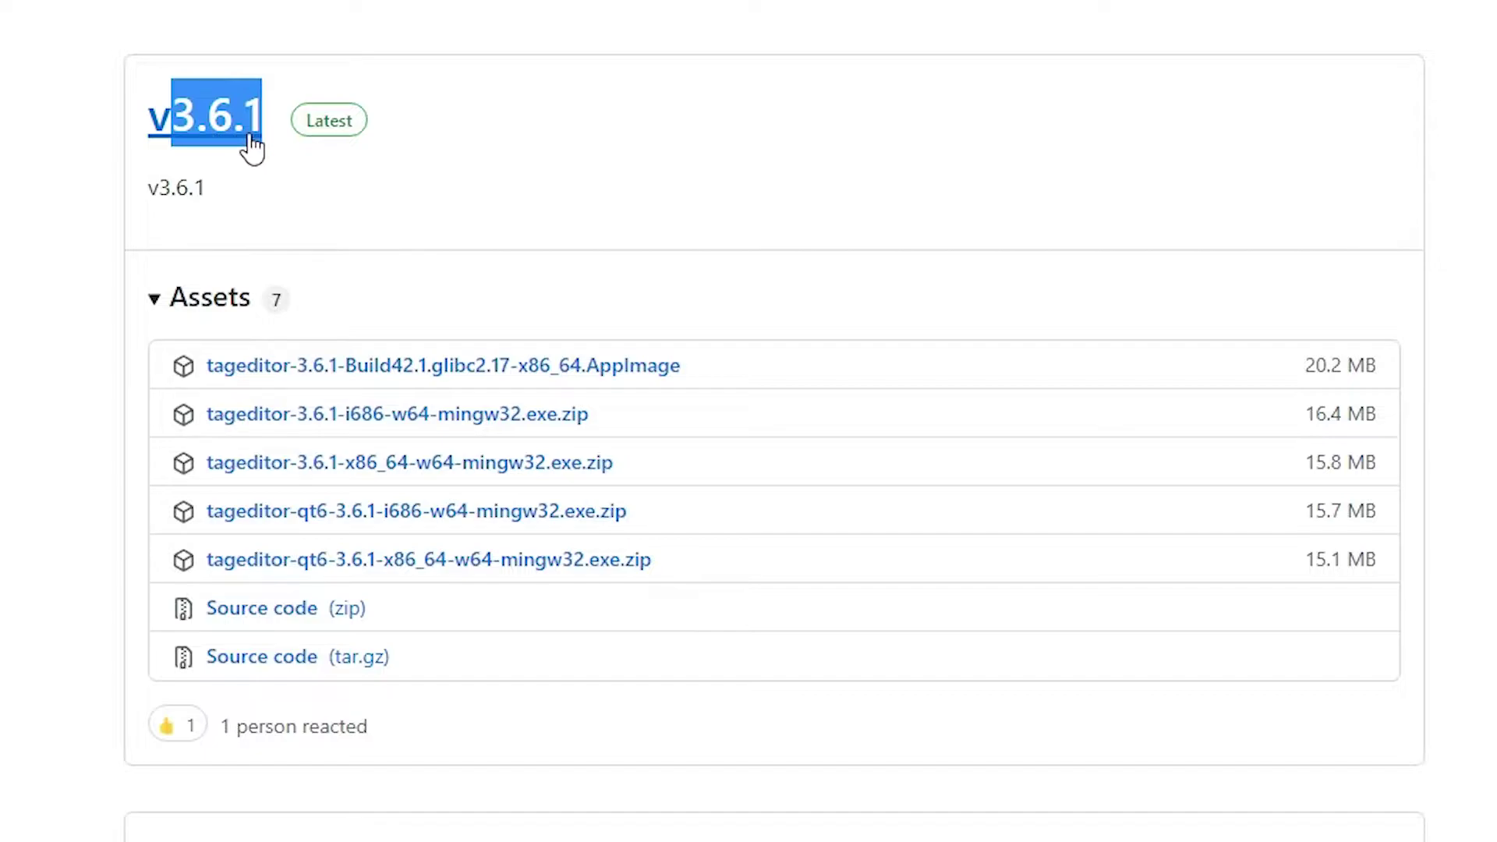
pyautogui.click(341, 2)
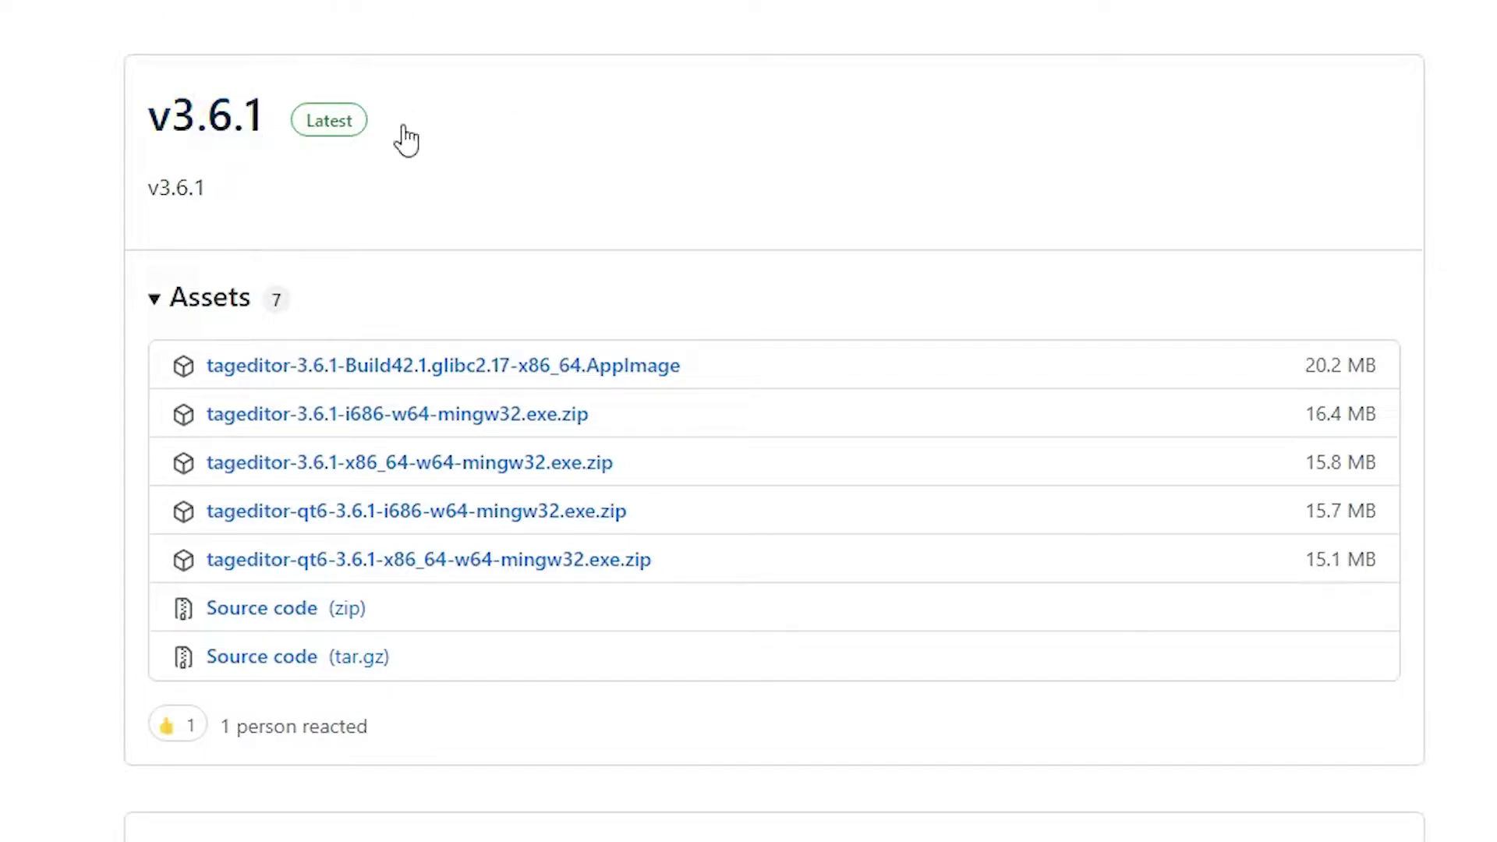
pyautogui.scroll(-2, 616, 95)
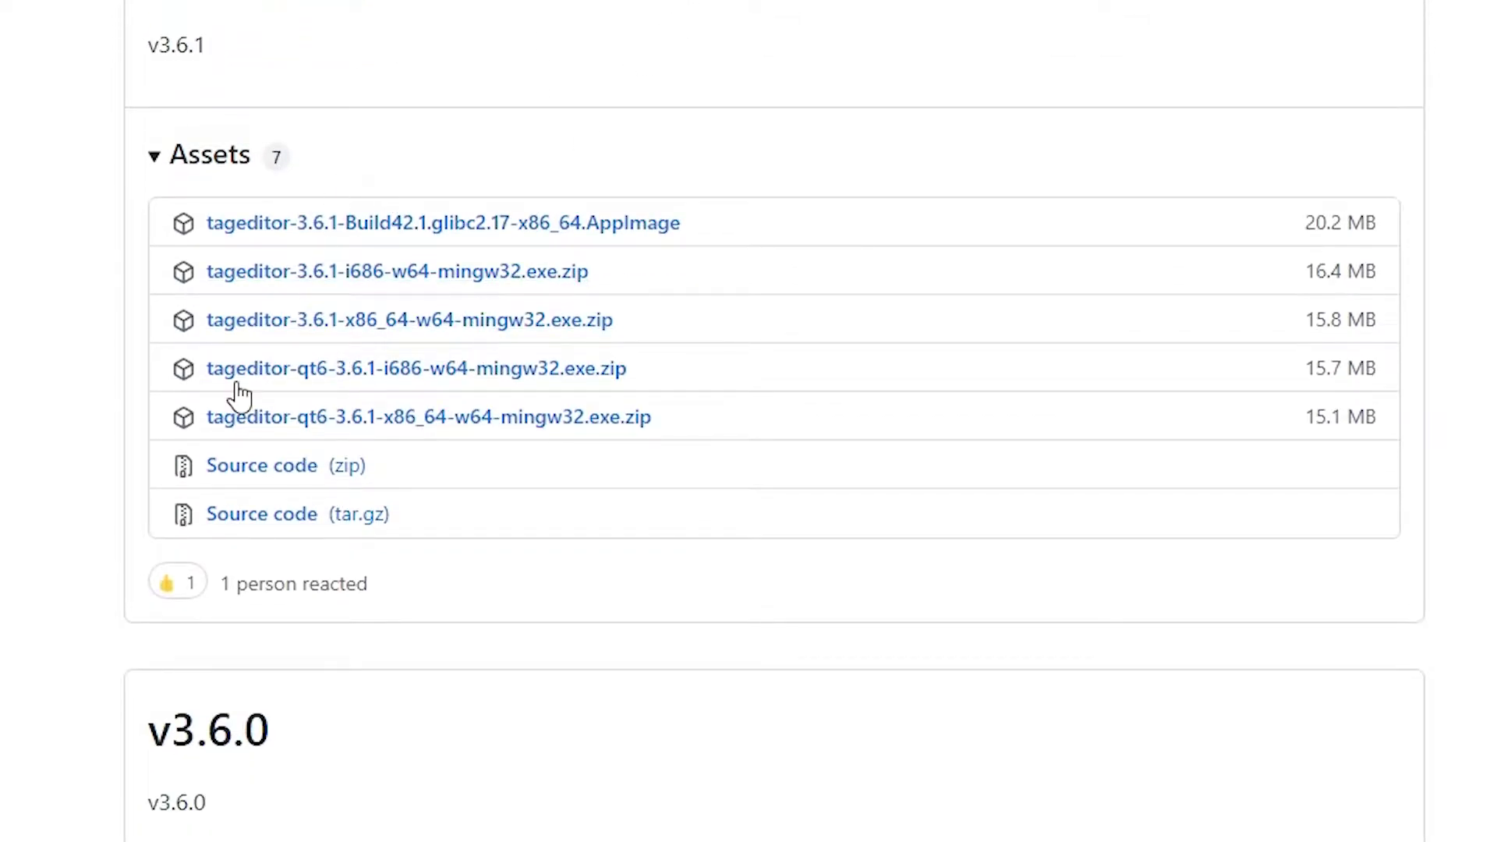
pyautogui.scroll(2, 241, 394)
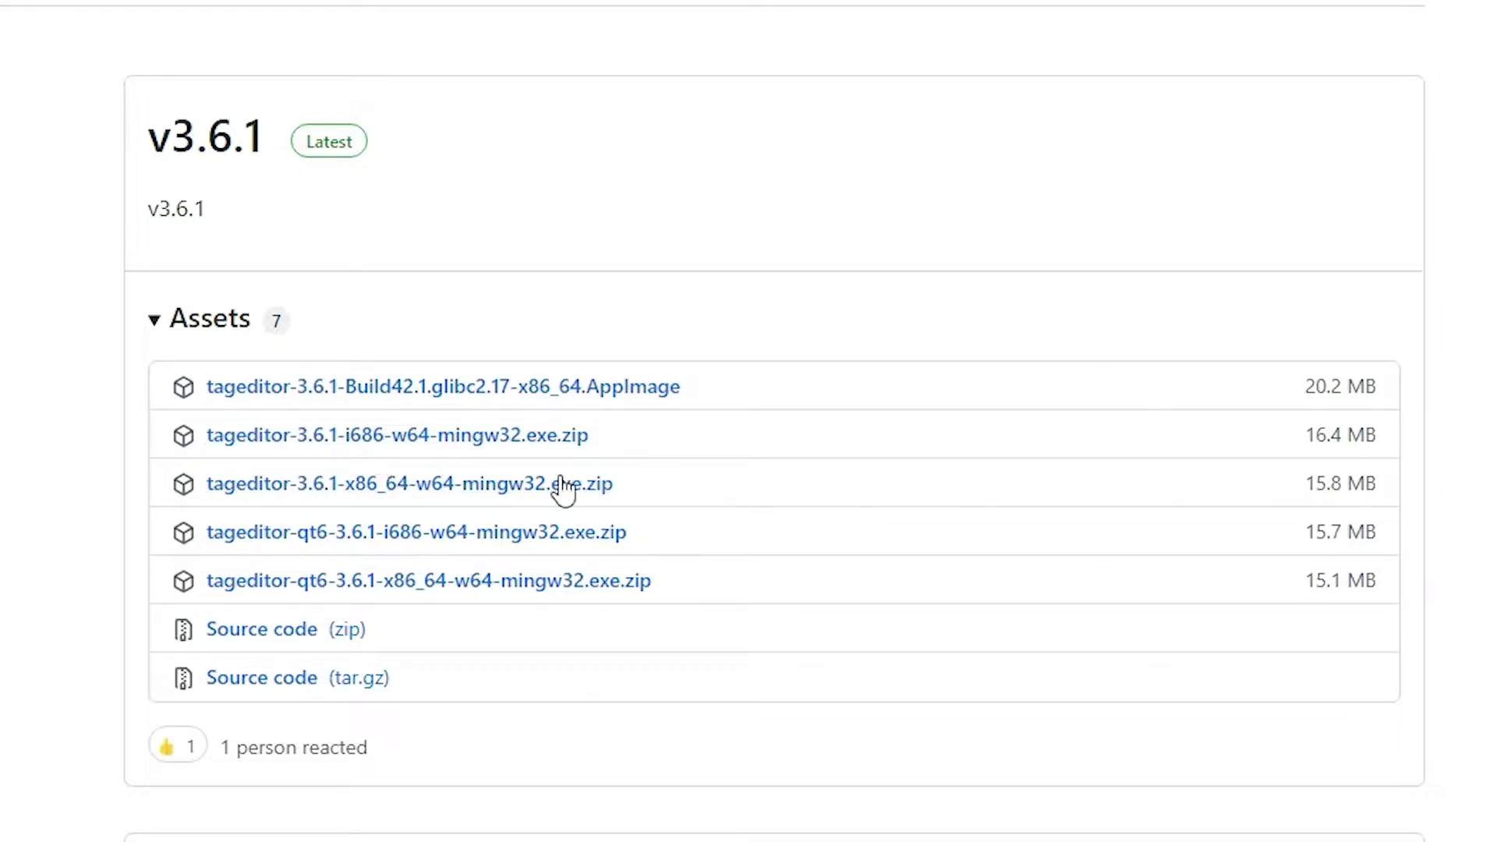
# Step: Download the 16.35 MB tageditor-3.6.1-i686-w64-mingw32.exe.zip to the Desktop with Internet Download Manager
pyautogui.click(511, 448)
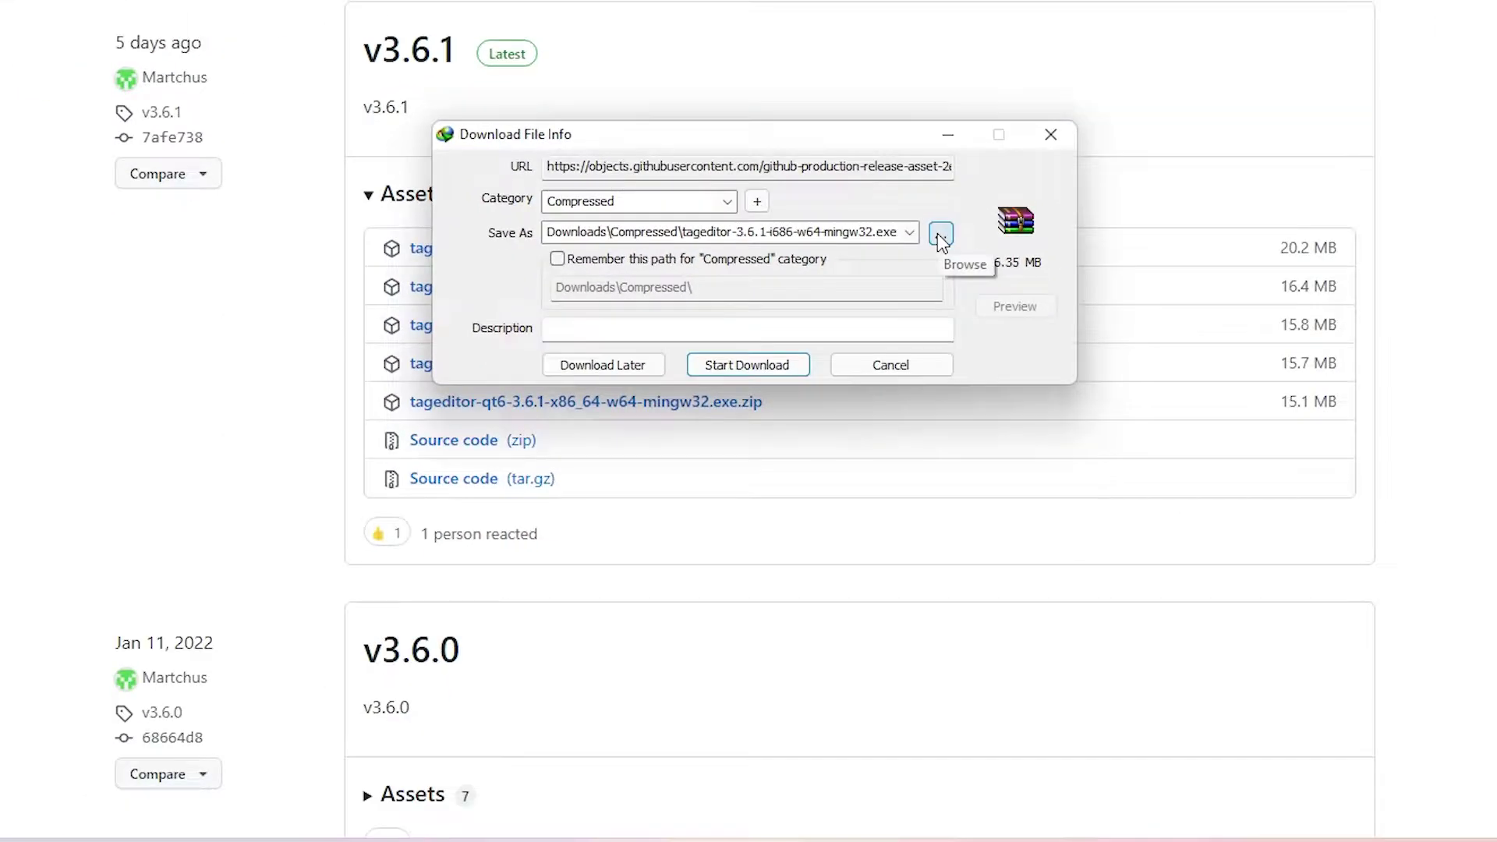
pyautogui.click(1046, 352)
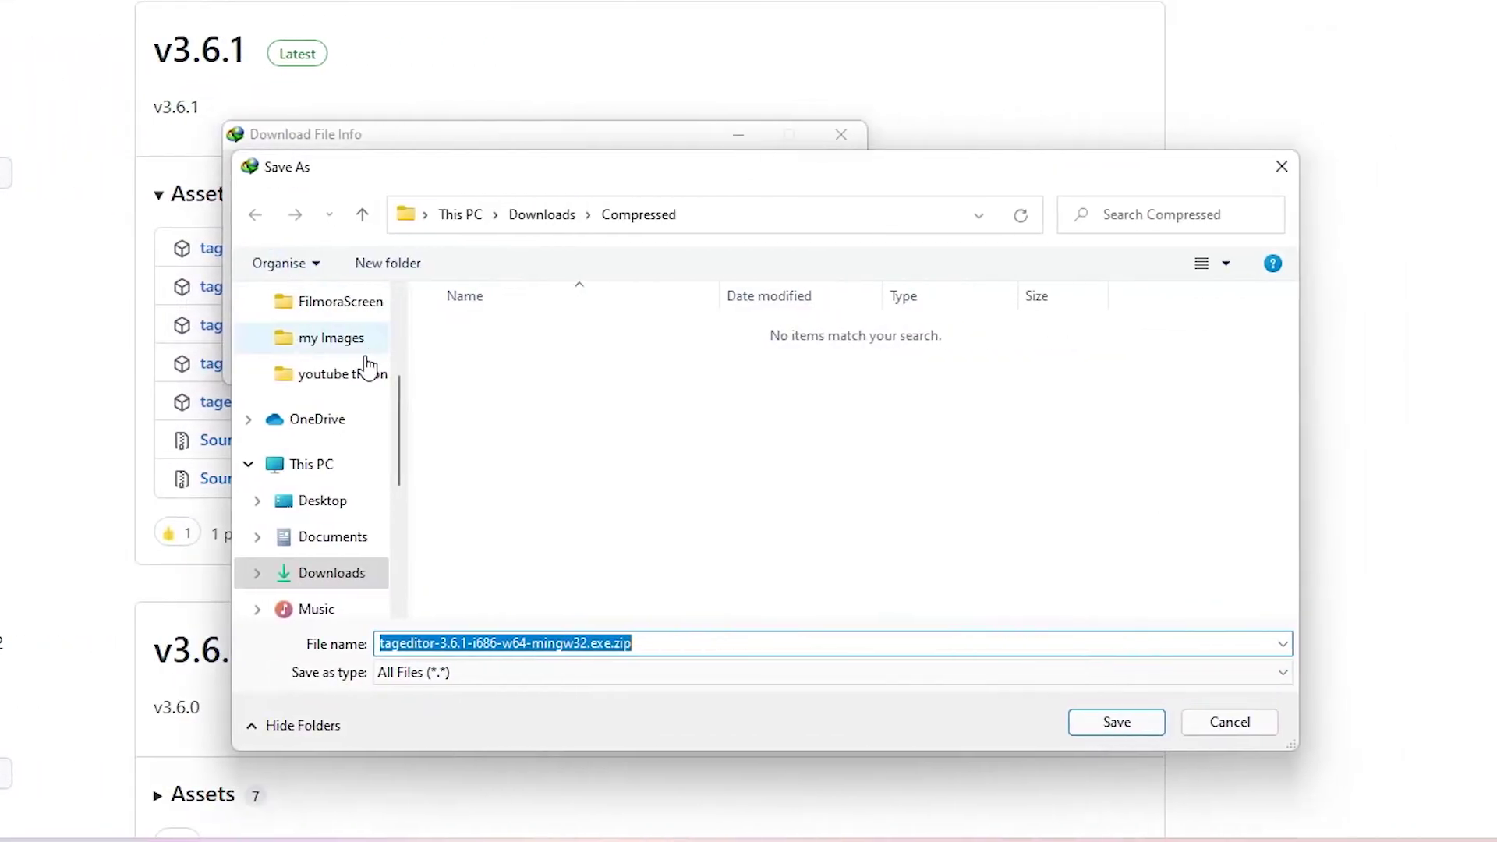
pyautogui.click(334, 508)
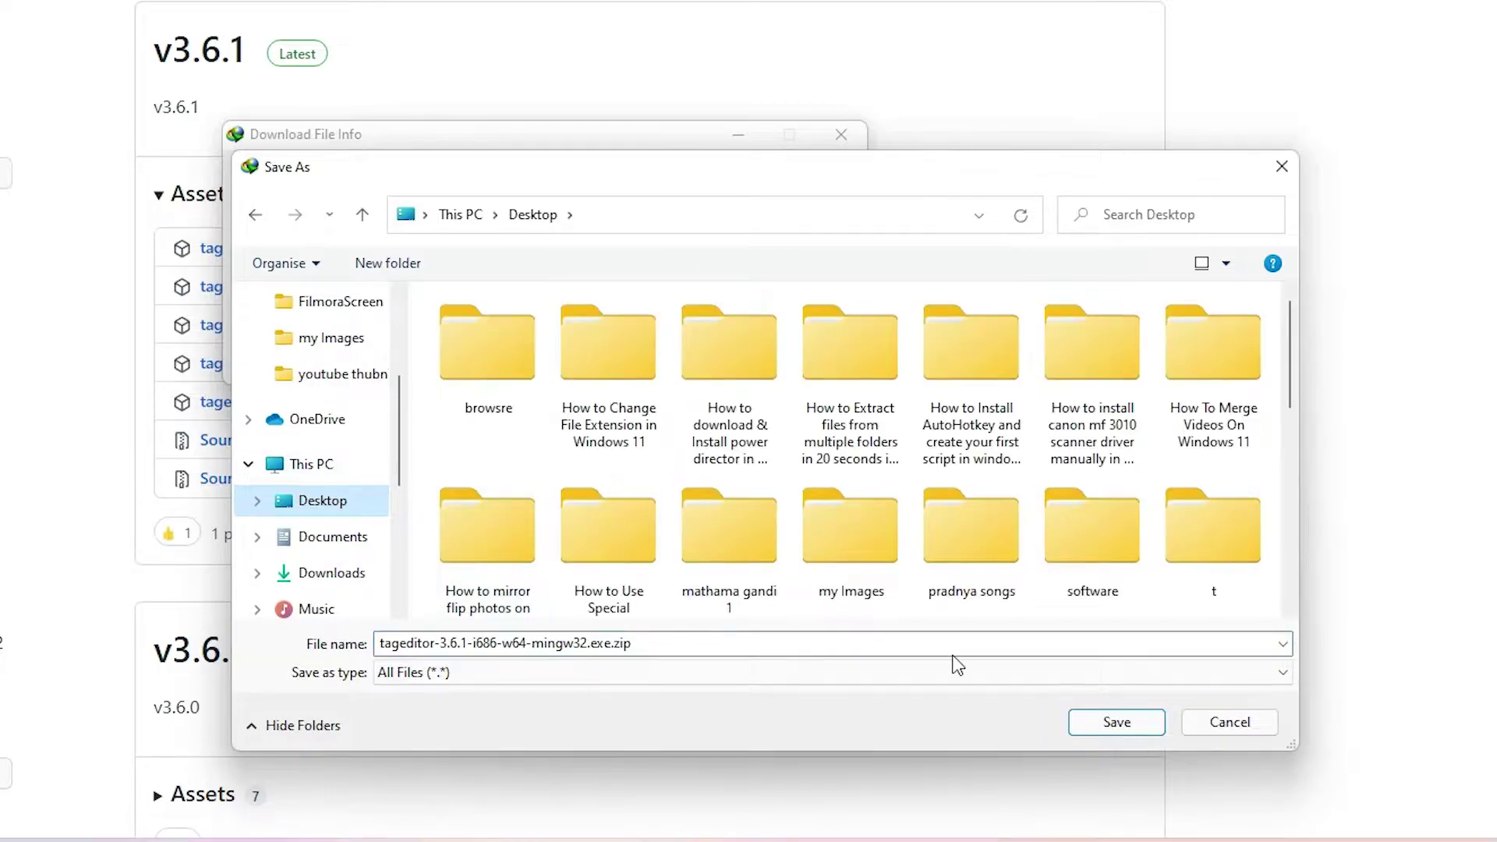
pyautogui.click(1107, 731)
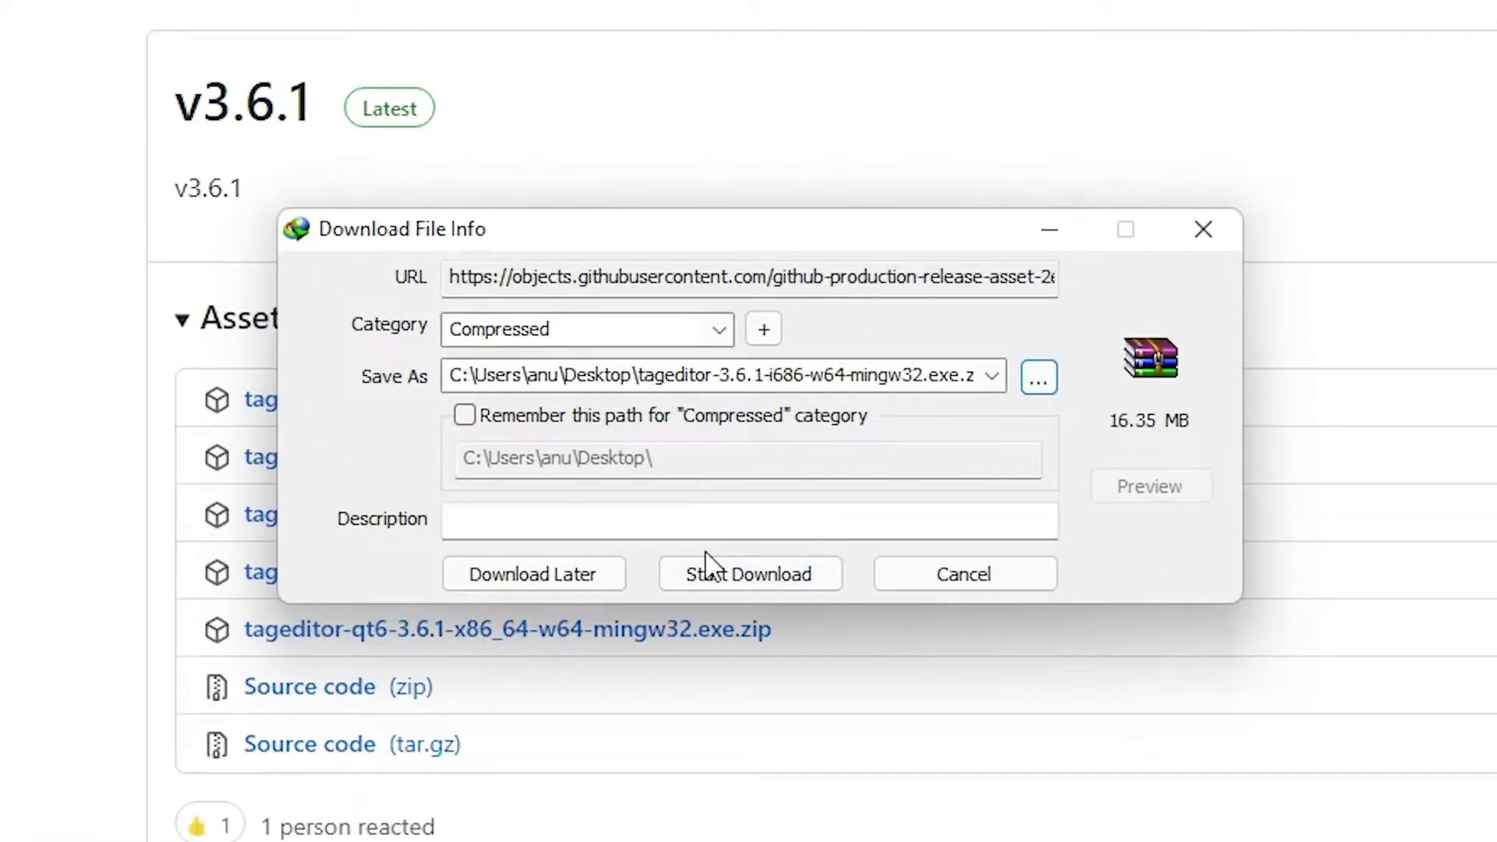
pyautogui.click(778, 584)
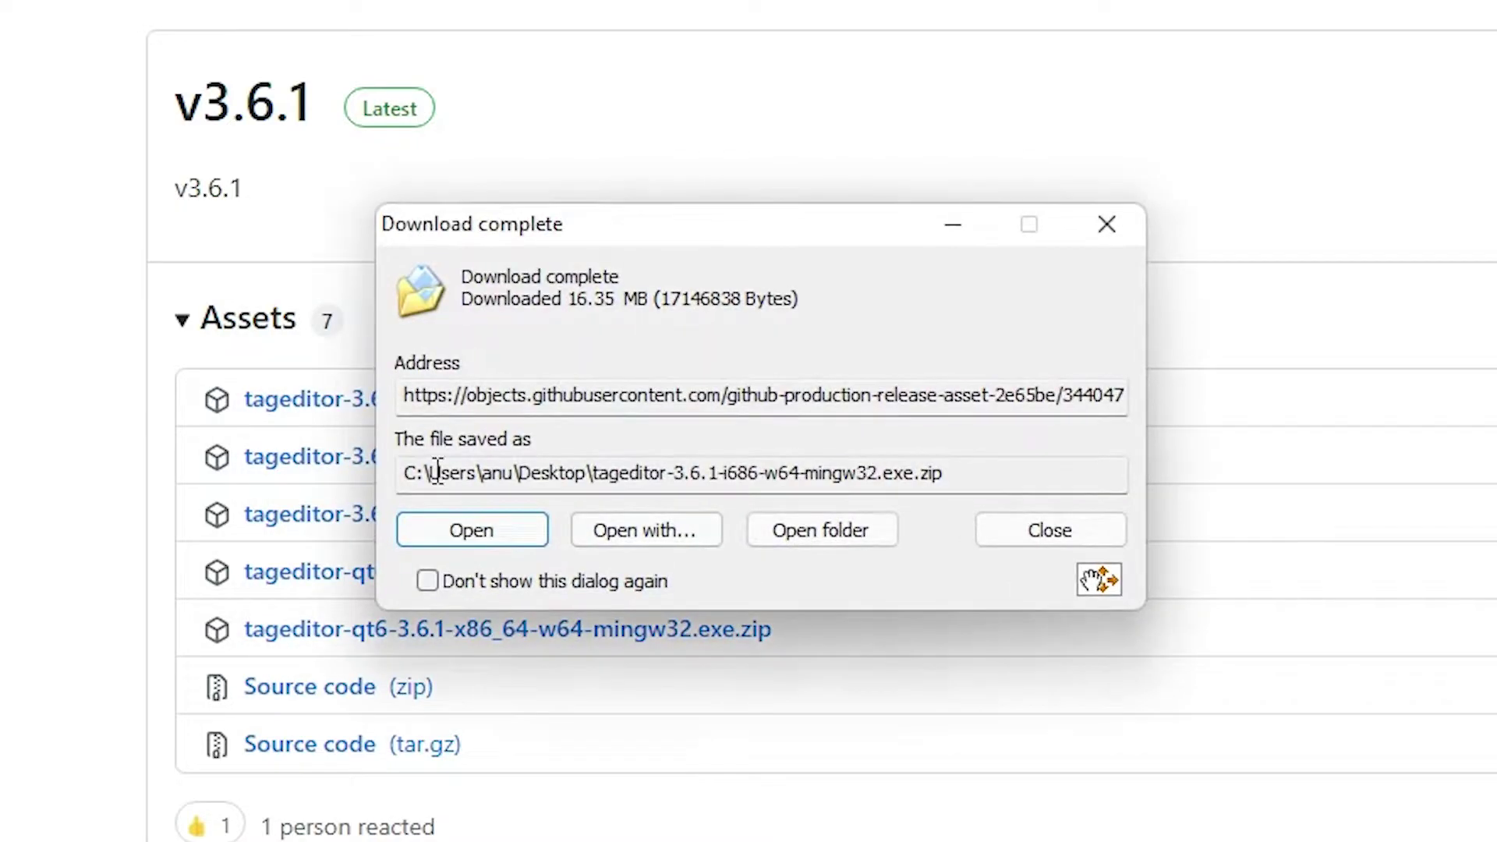
pyautogui.click(1090, 538)
# Step: Extract the tageditor zip with WinRAR into a tageditor folder on the Desktop
pyautogui.click(1410, 15)
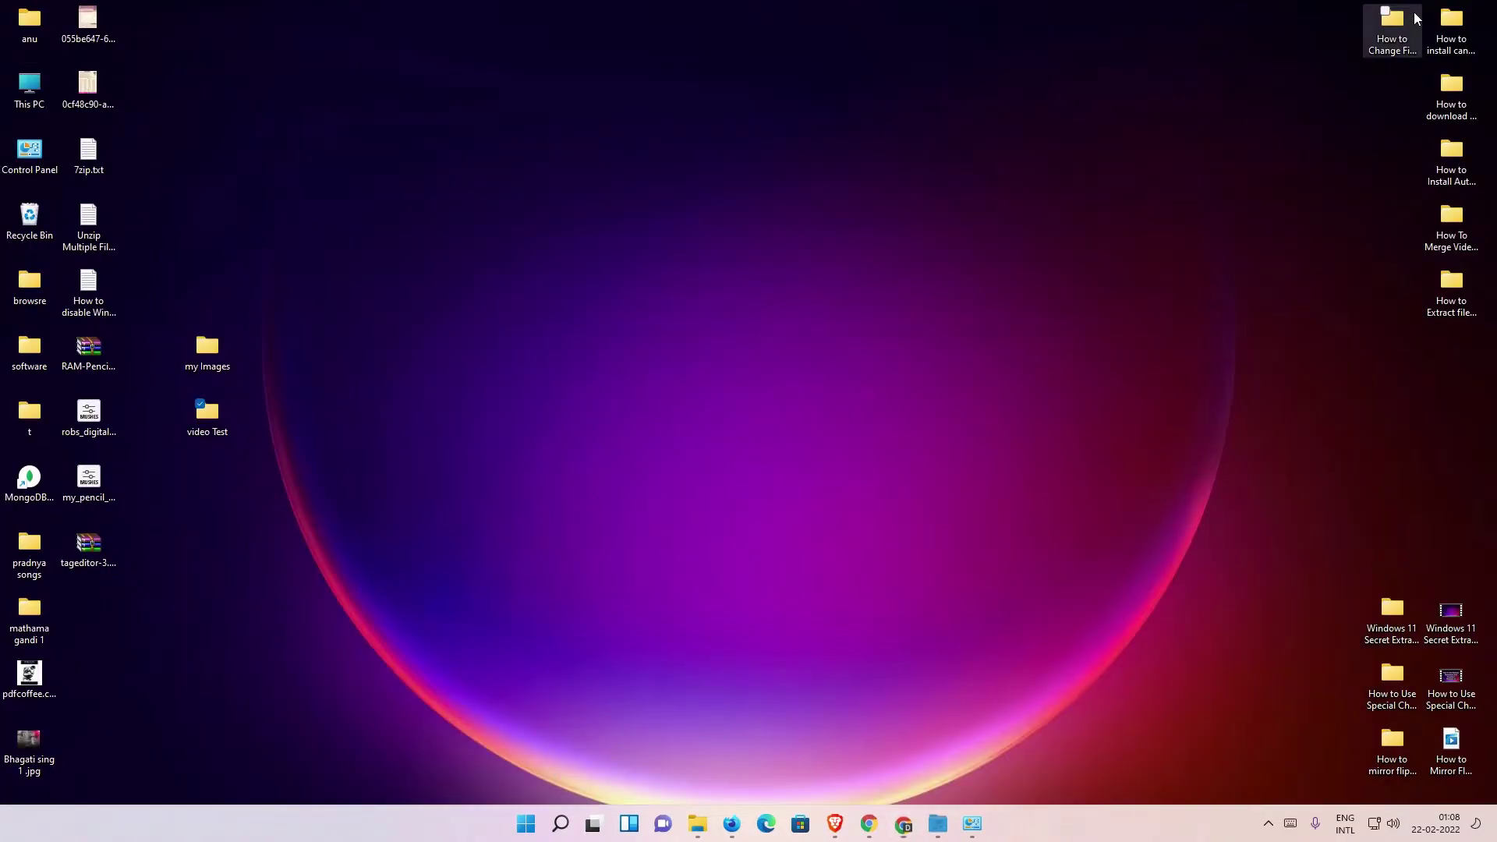
pyautogui.moveTo(88, 543); pyautogui.dragTo(211, 492)
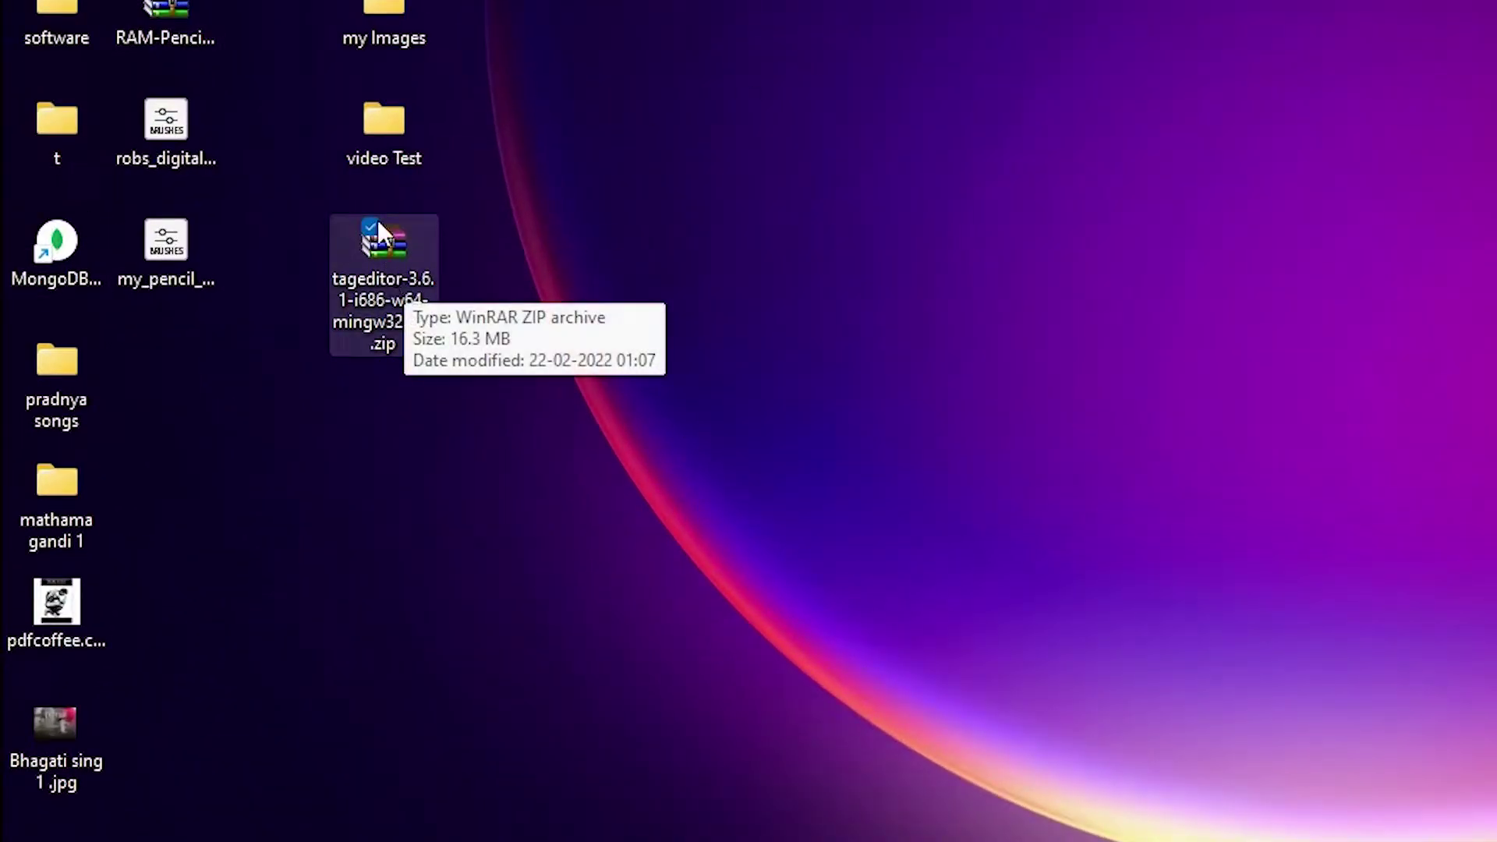
pyautogui.rightClick(394, 262)
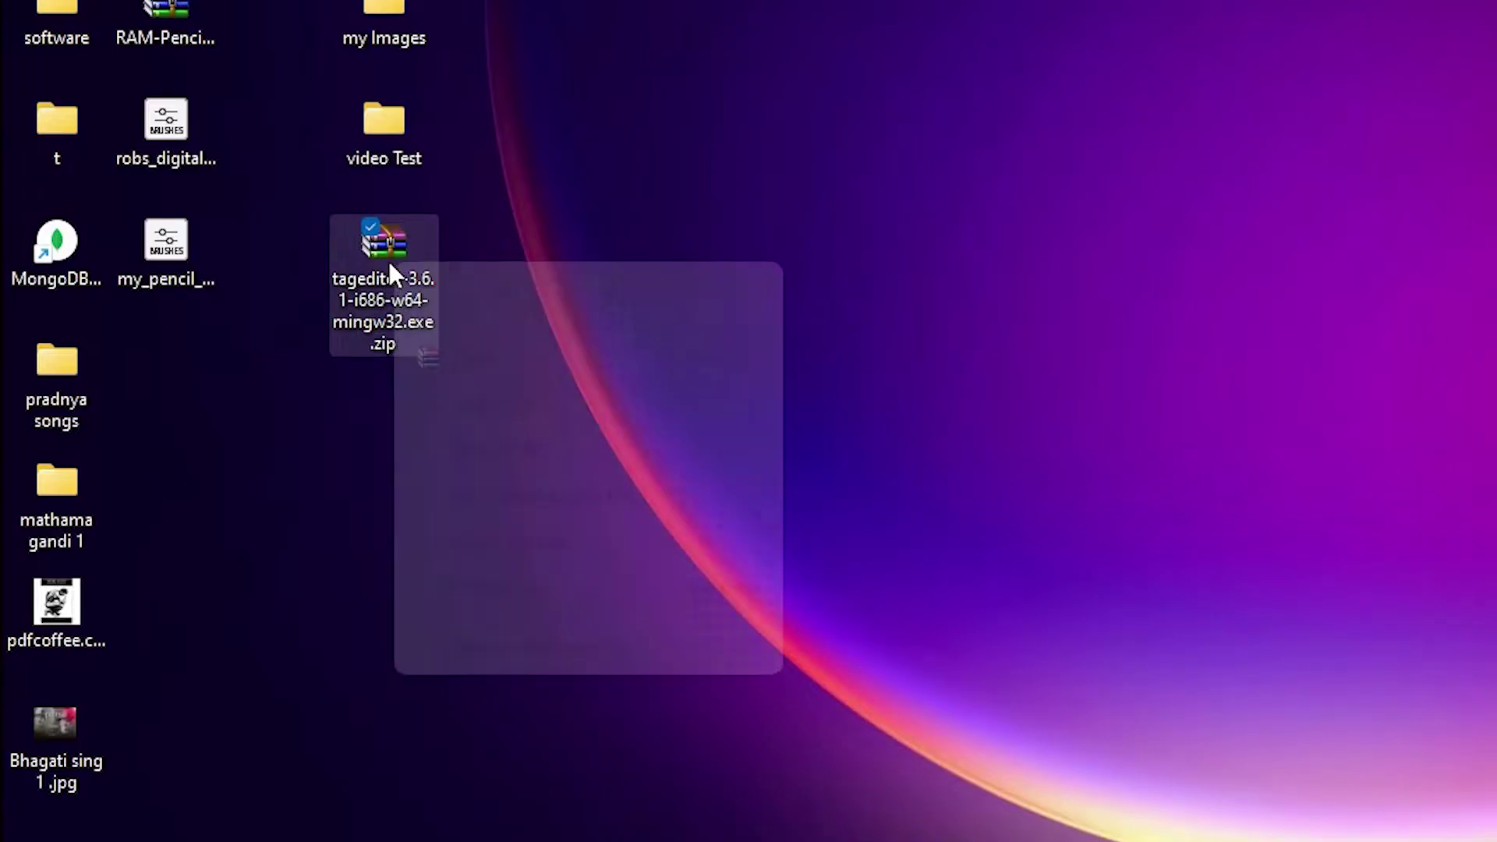
pyautogui.click(597, 648)
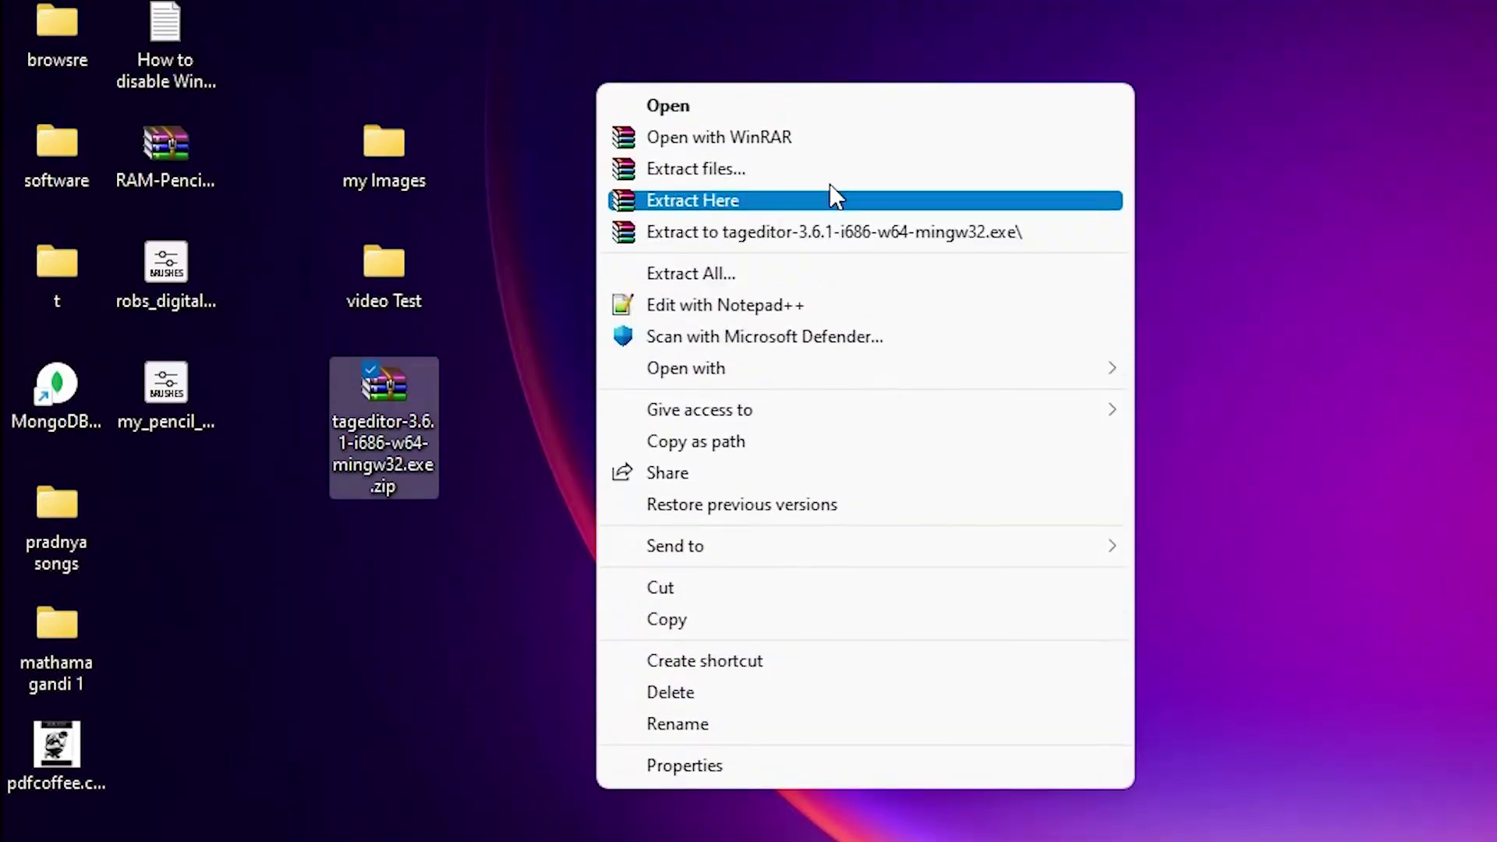
pyautogui.click(821, 35)
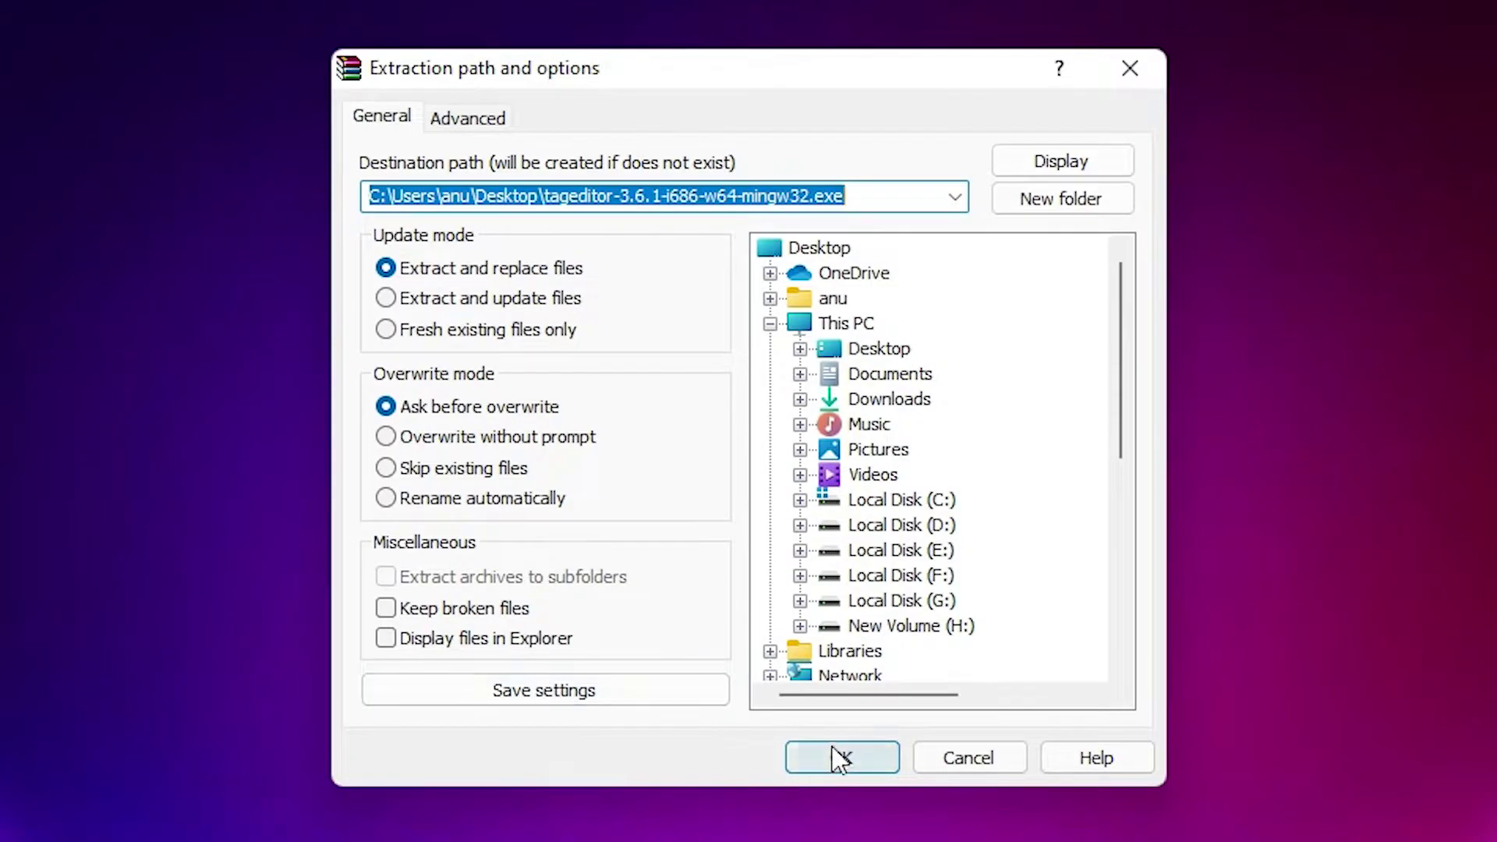
pyautogui.click(833, 750)
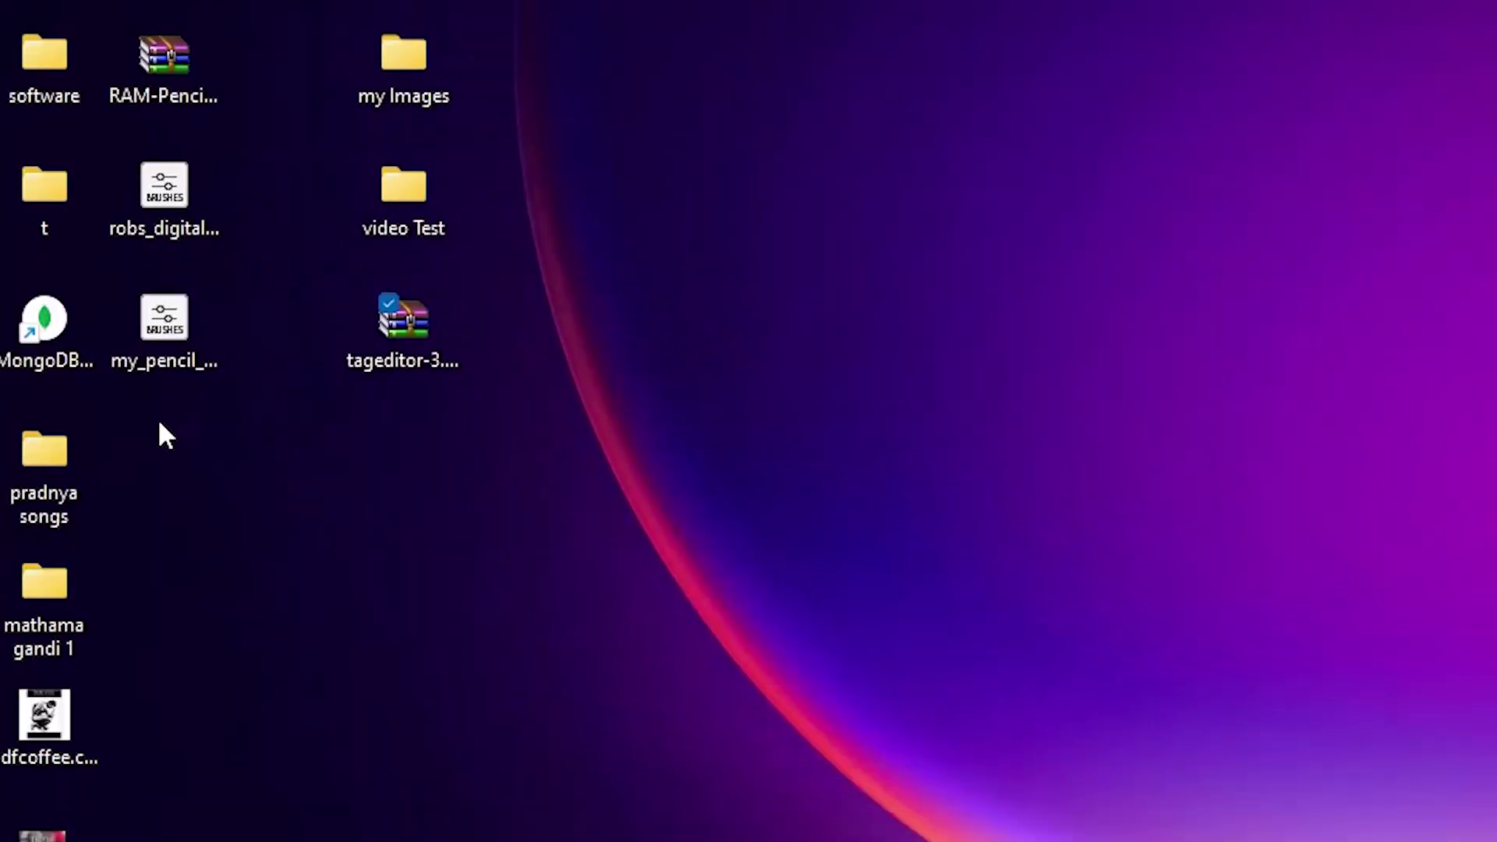
# Step: Open the extracted tageditor folder and select tageditor-3.6.1-i686-w64-mingw32.exe
pyautogui.moveTo(154, 474); pyautogui.dragTo(357, 455)
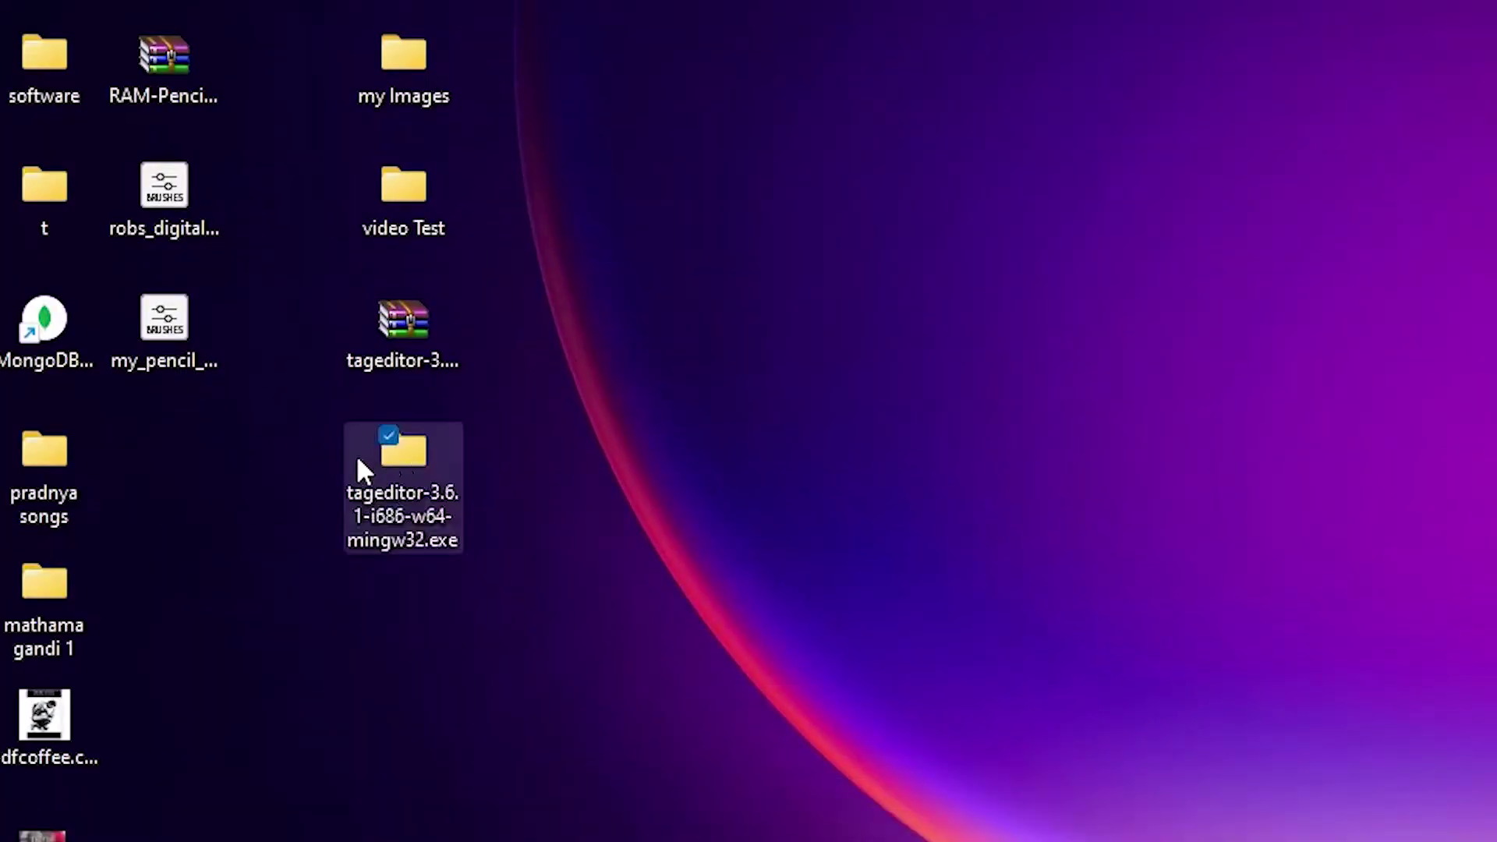
pyautogui.doubleClick(409, 490)
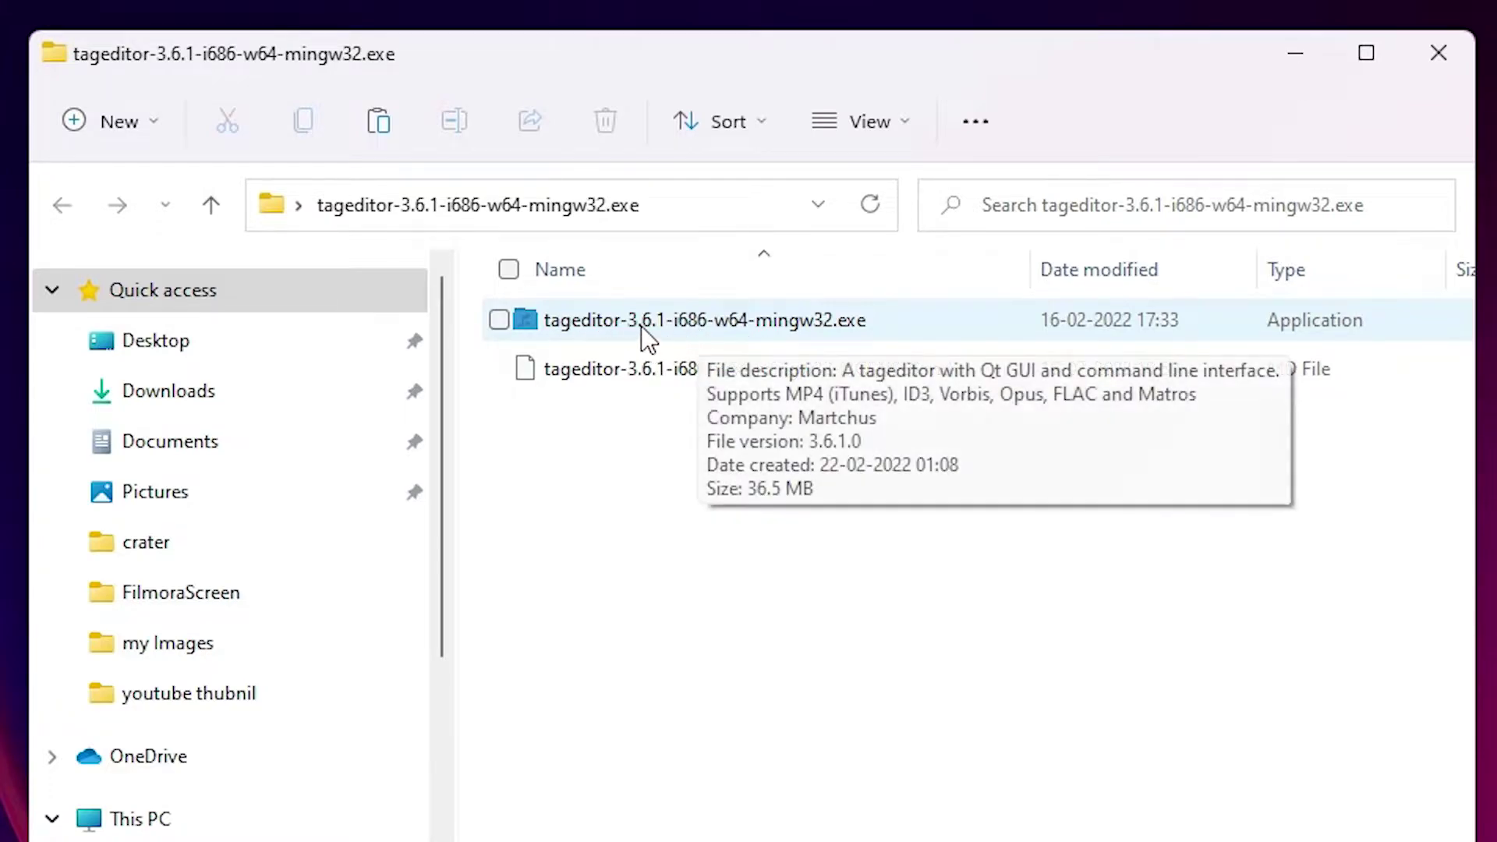
pyautogui.click(718, 326)
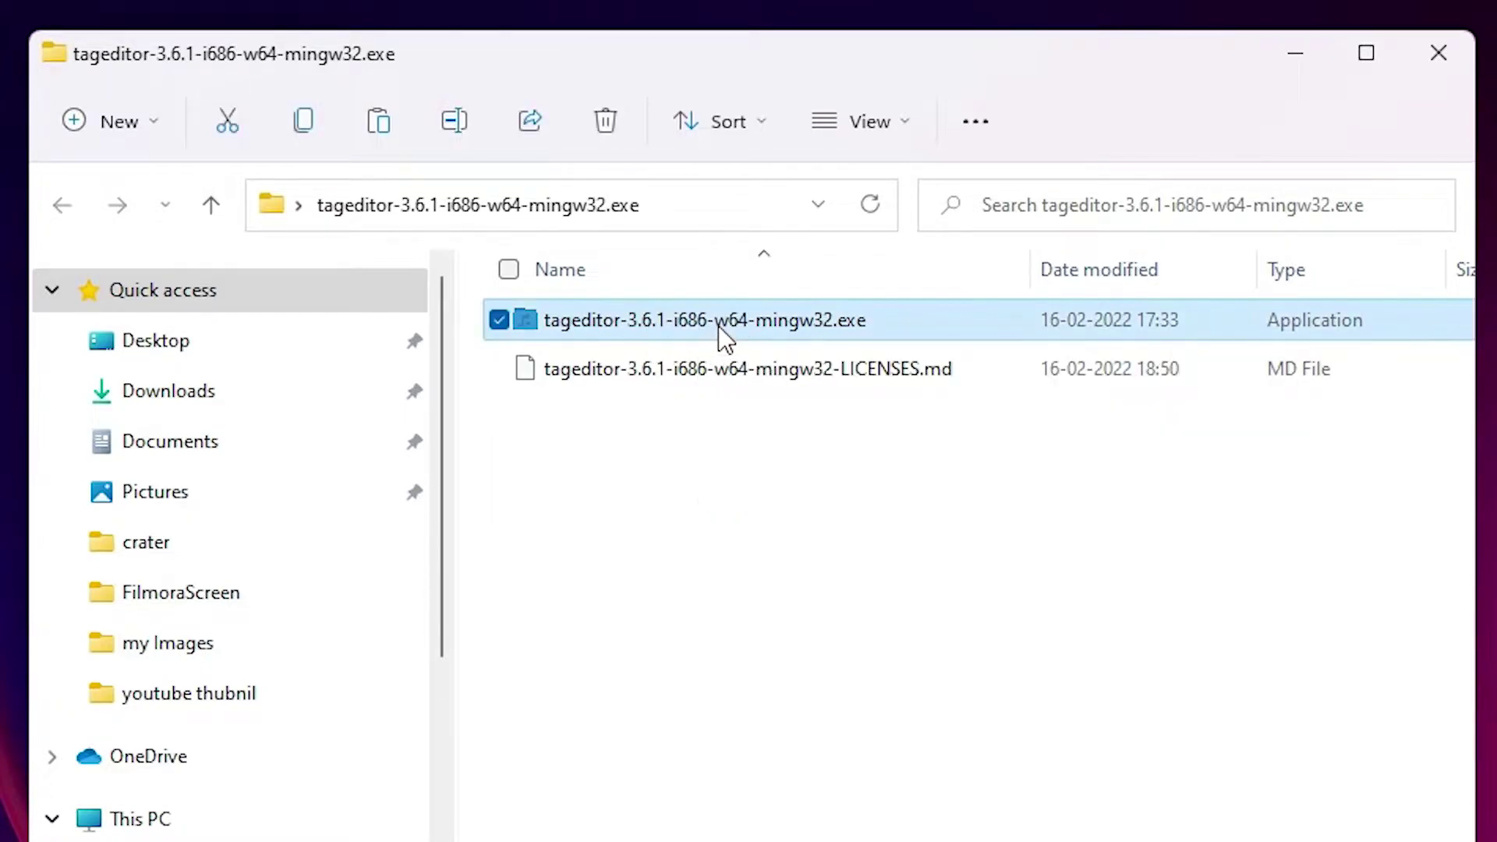
# Step: Launch Tag Editor from the exe and position its window
pyautogui.doubleClick(764, 323)
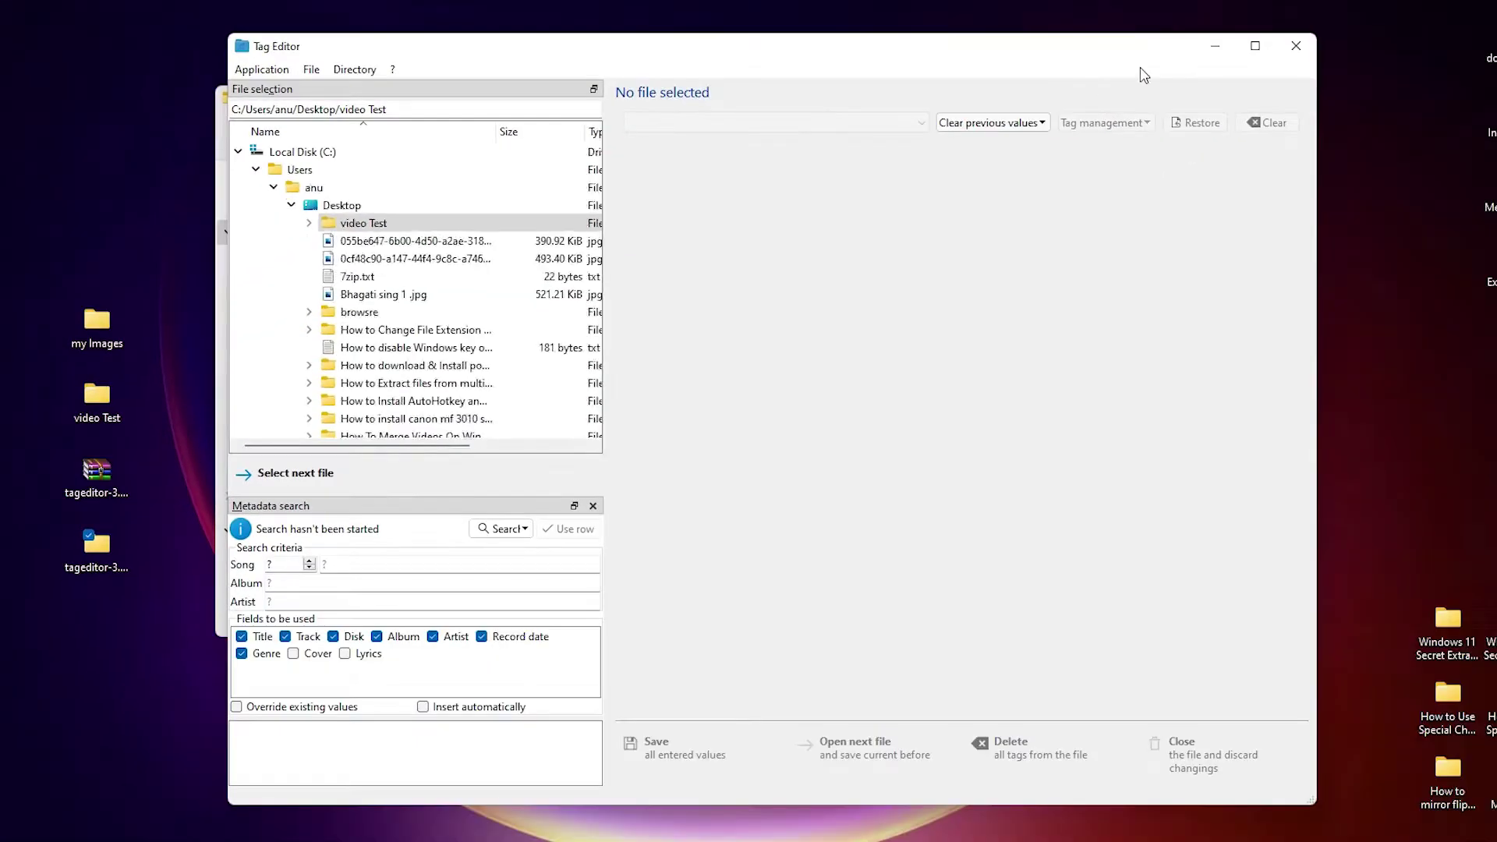
pyautogui.moveTo(1139, 67); pyautogui.dragTo(1076, 193)
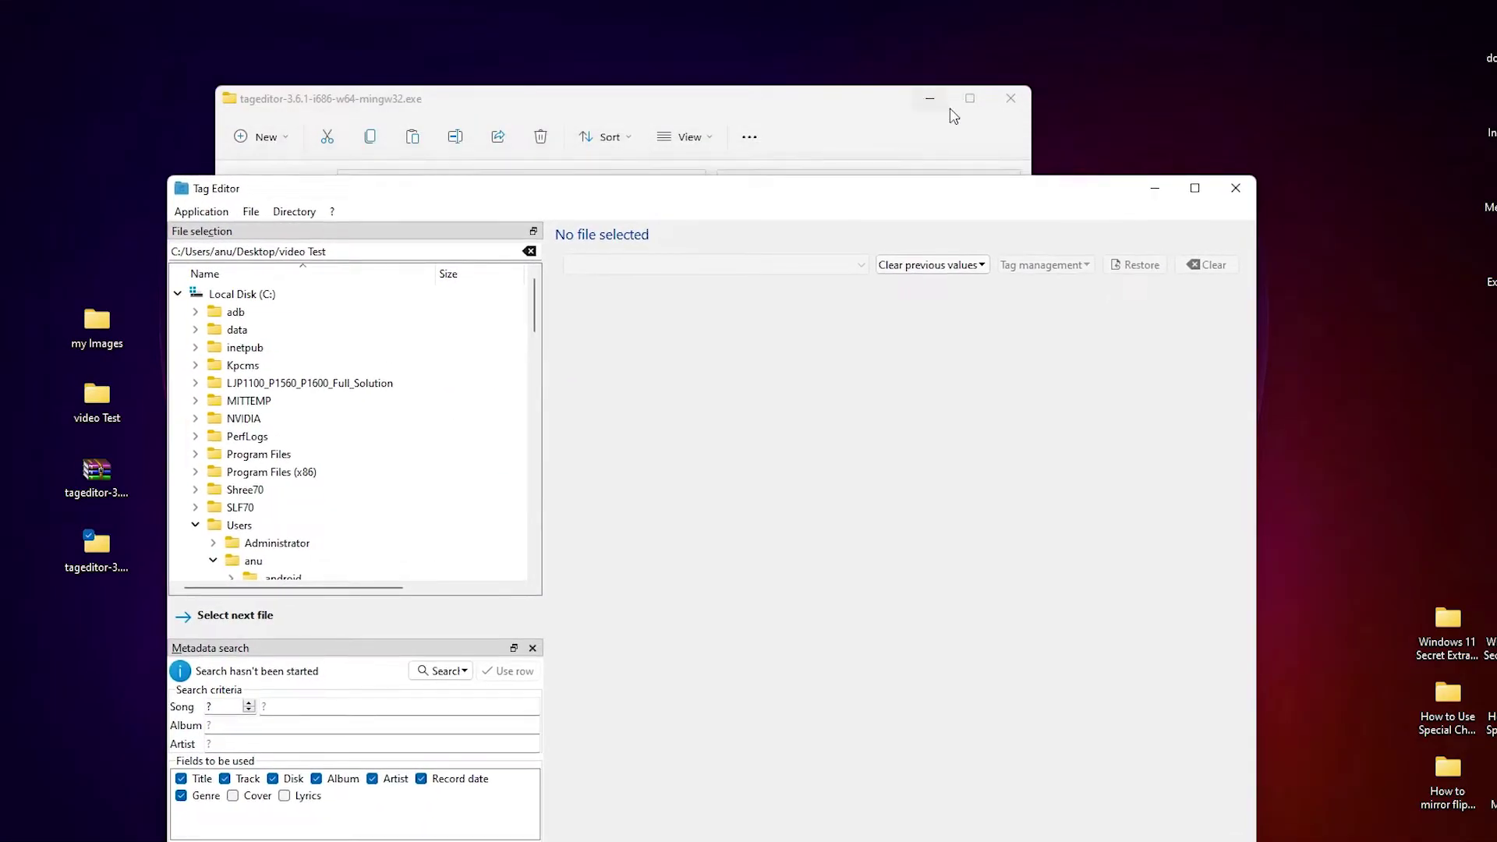
pyautogui.moveTo(944, 192); pyautogui.dragTo(979, 47)
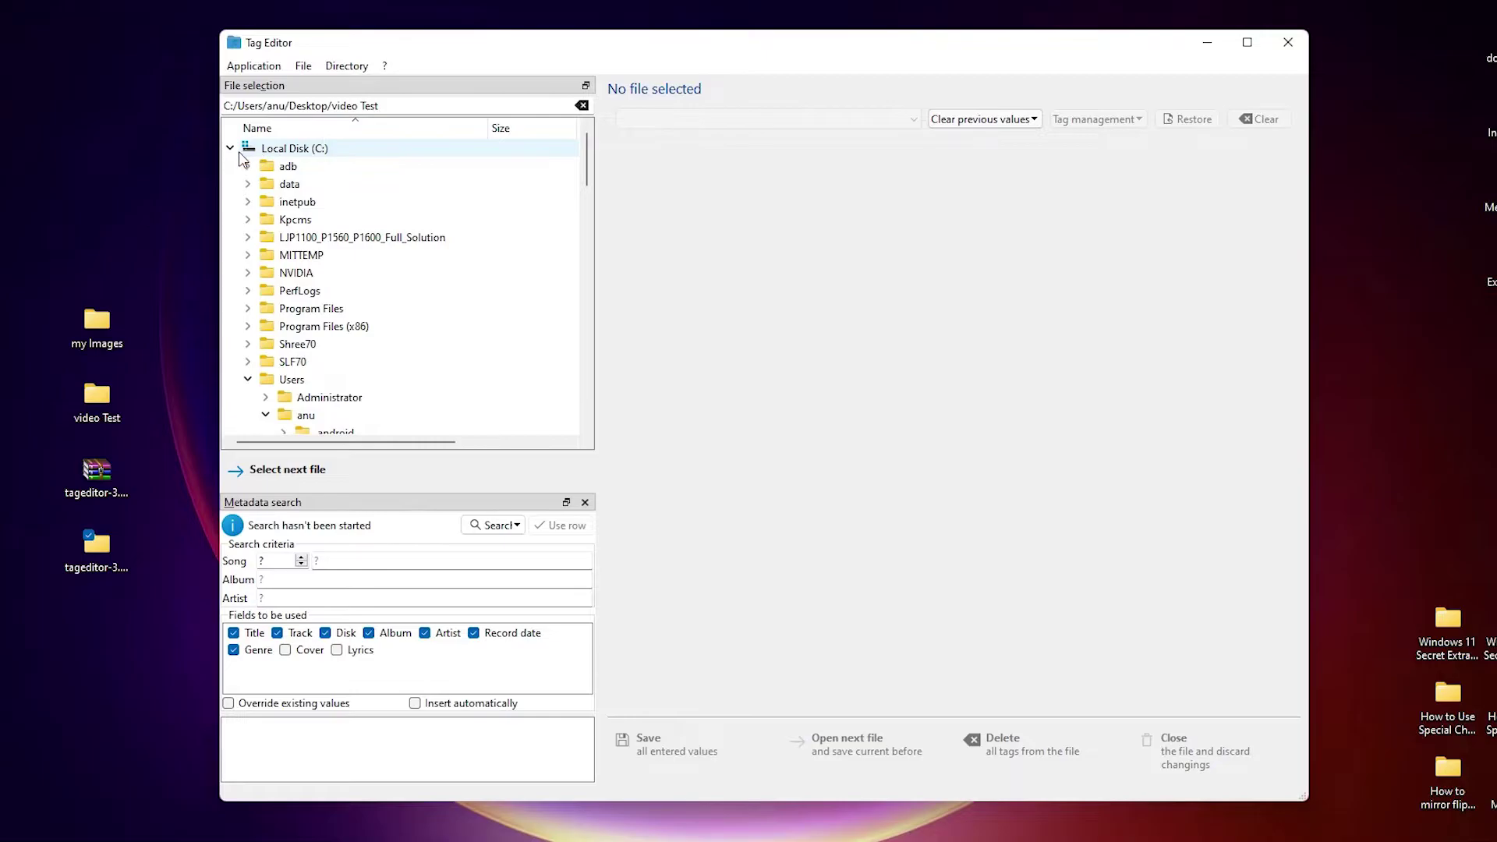
# Step: Browse the file tree through Local Disk (C:) > Users > anu > Desktop > video Test
pyautogui.click(231, 145)
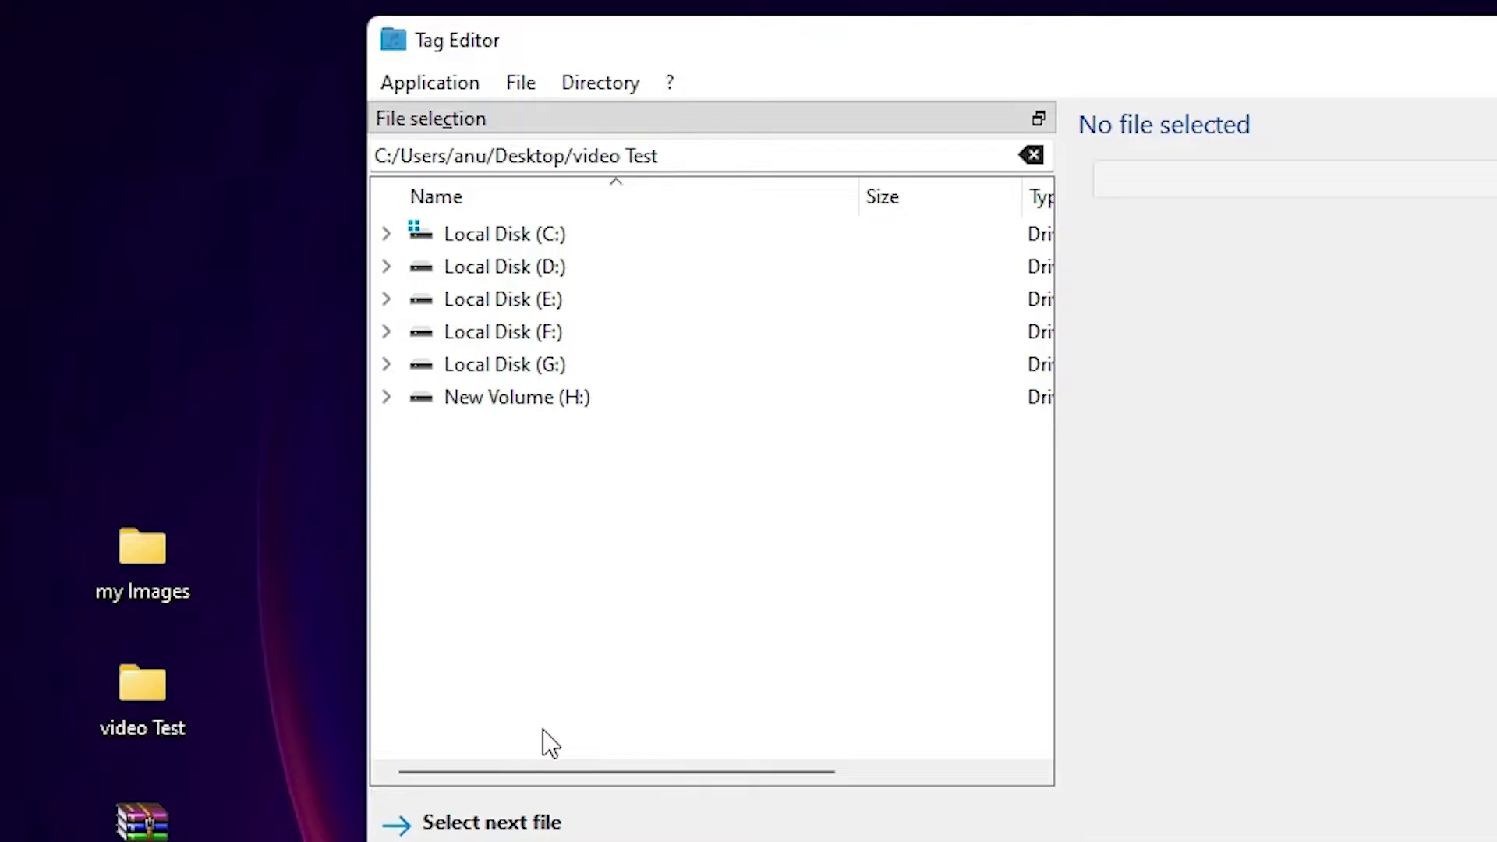
pyautogui.click(386, 234)
pyautogui.scroll(-1, 648, 516)
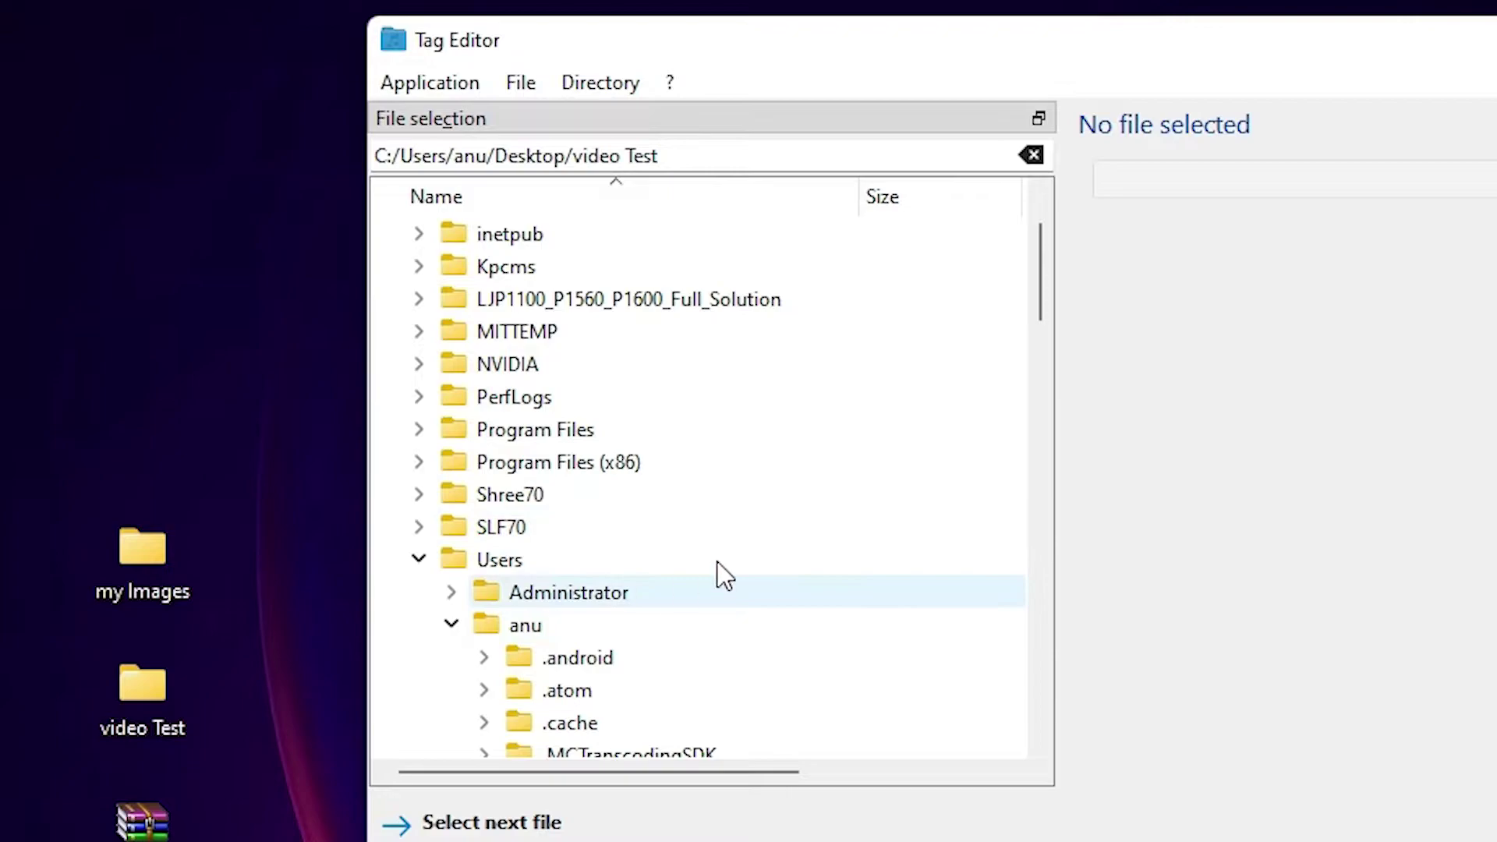
pyautogui.moveTo(1042, 294); pyautogui.dragTo(1042, 338)
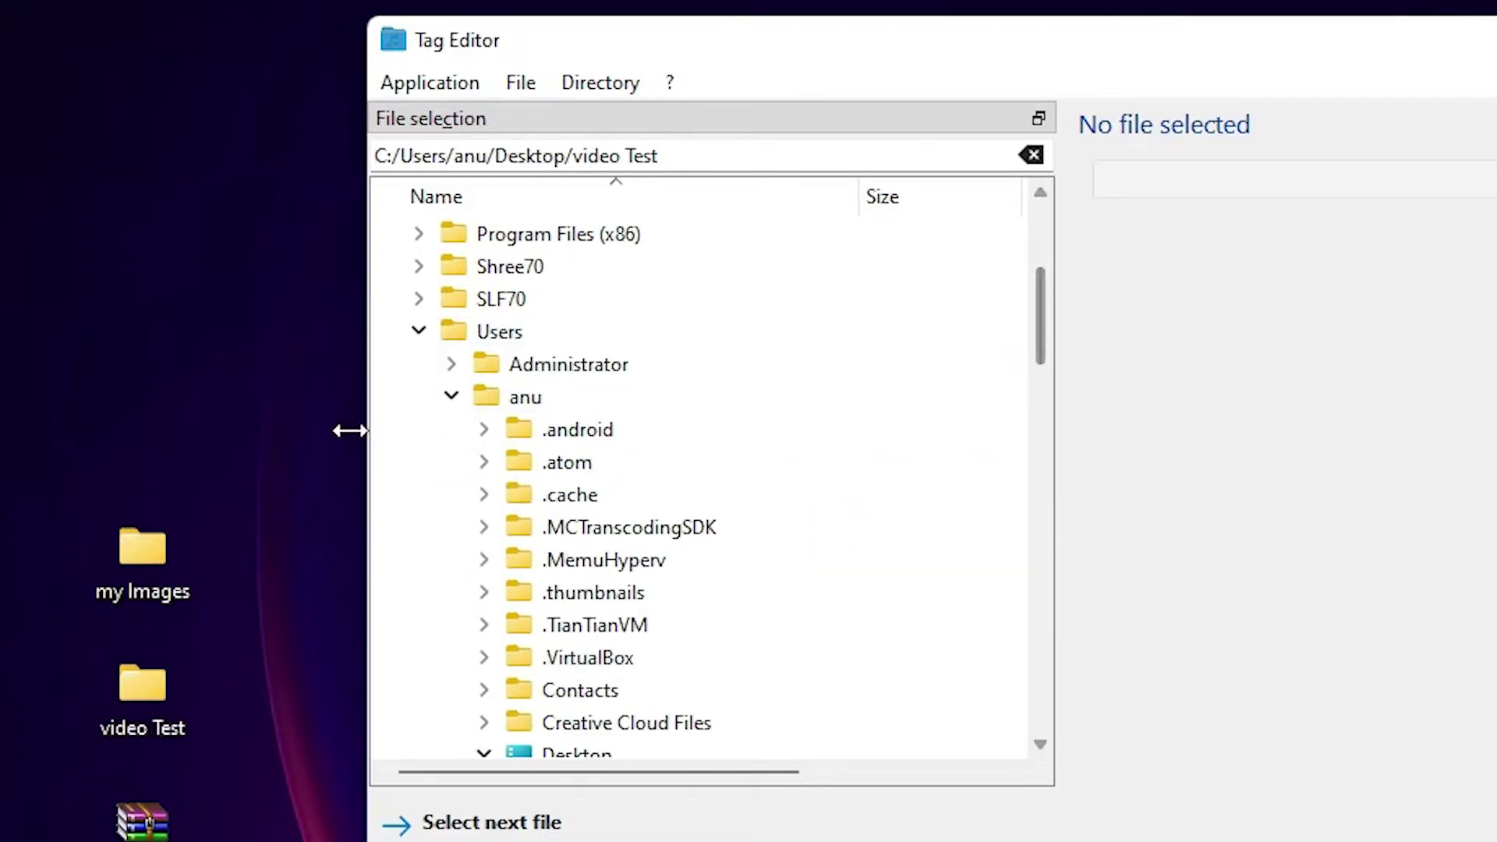
pyautogui.click(481, 335)
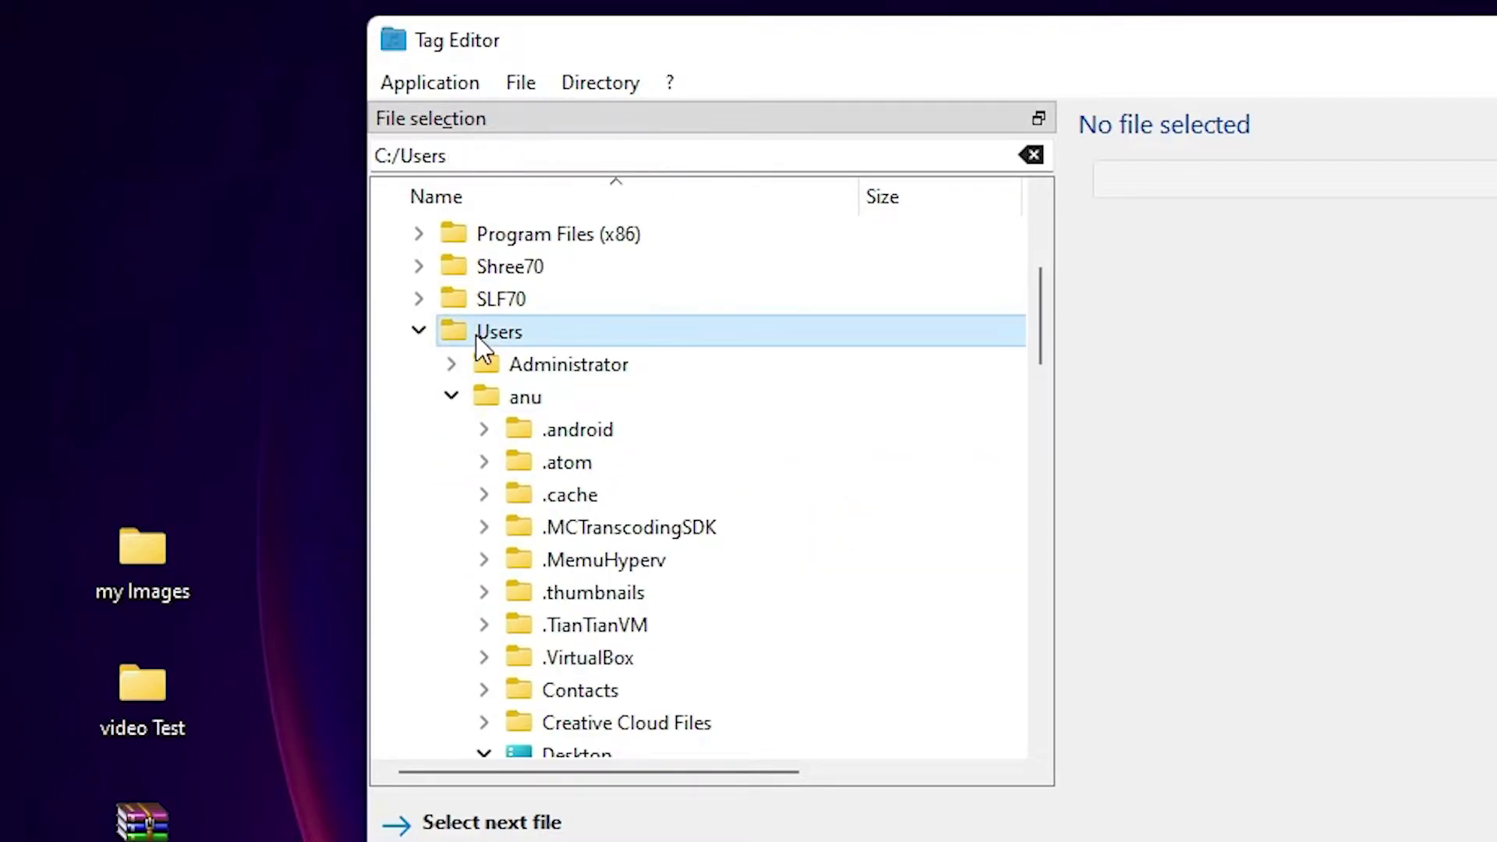
pyautogui.click(522, 401)
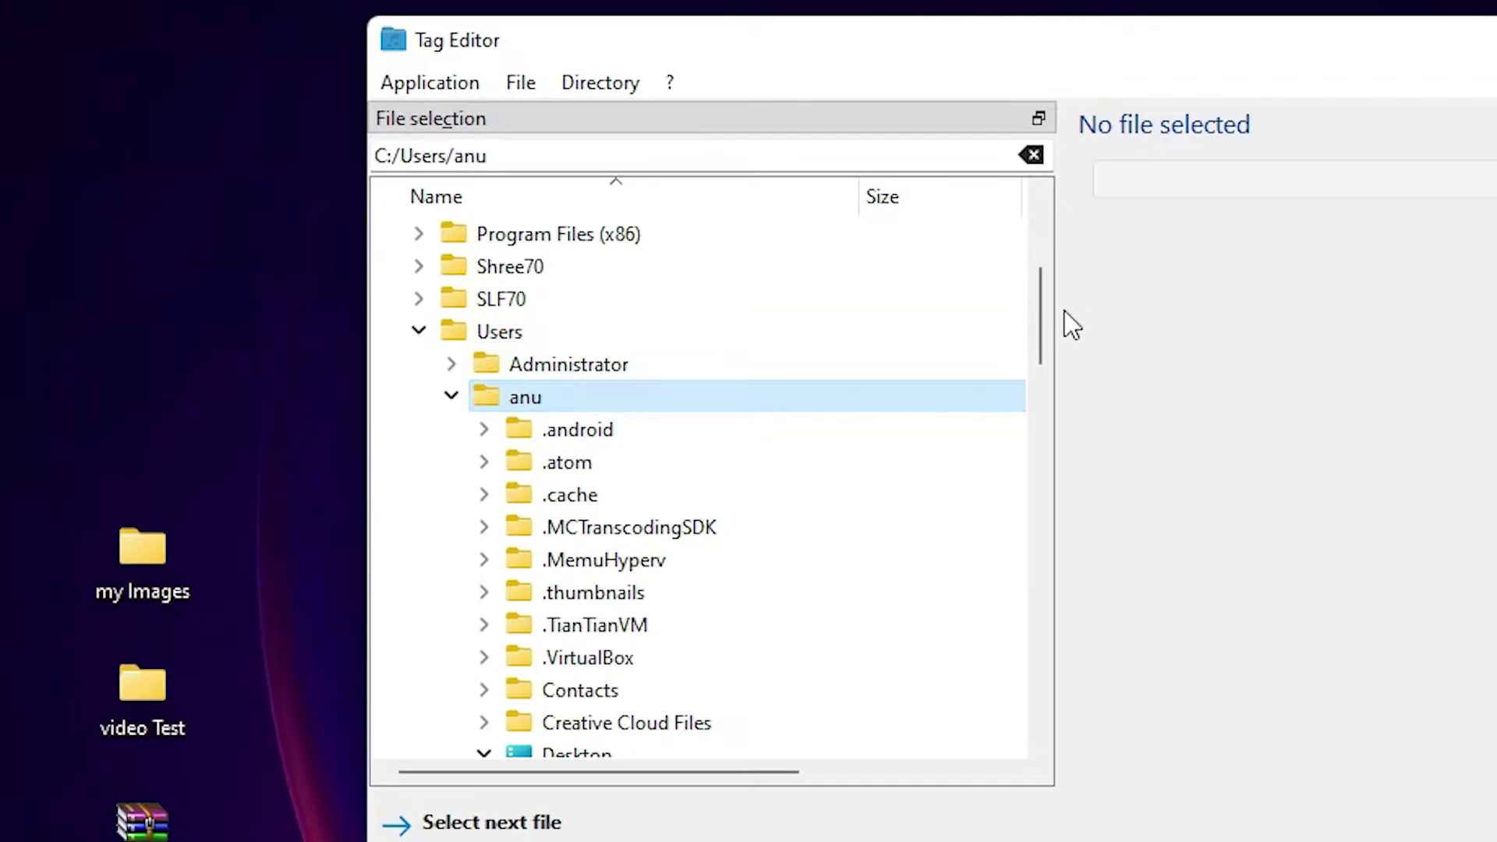
pyautogui.moveTo(1040, 331); pyautogui.dragTo(1040, 425)
pyautogui.click(576, 439)
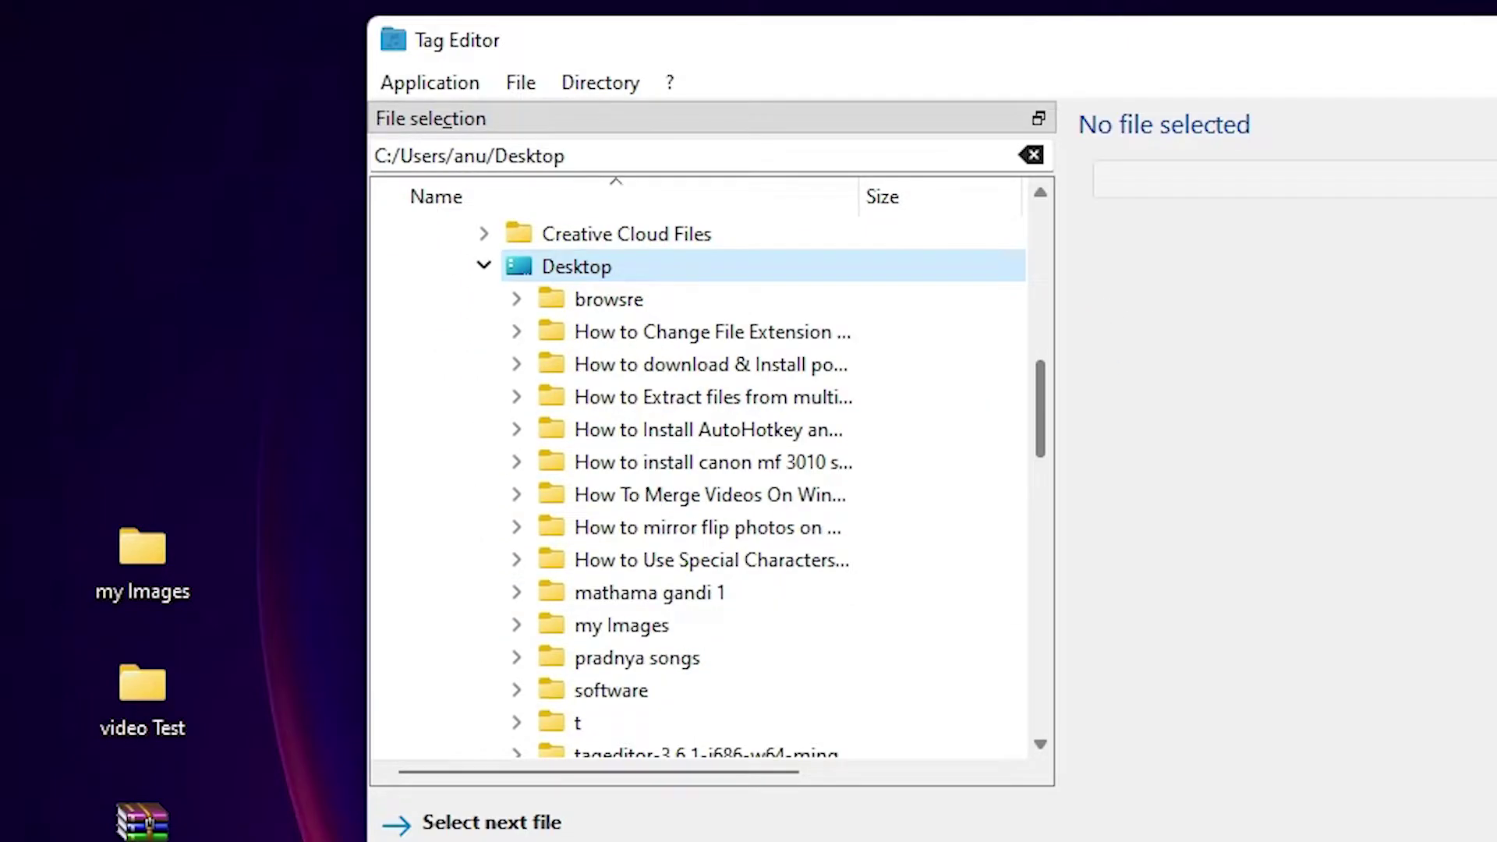
pyautogui.scroll(-2, 708, 583)
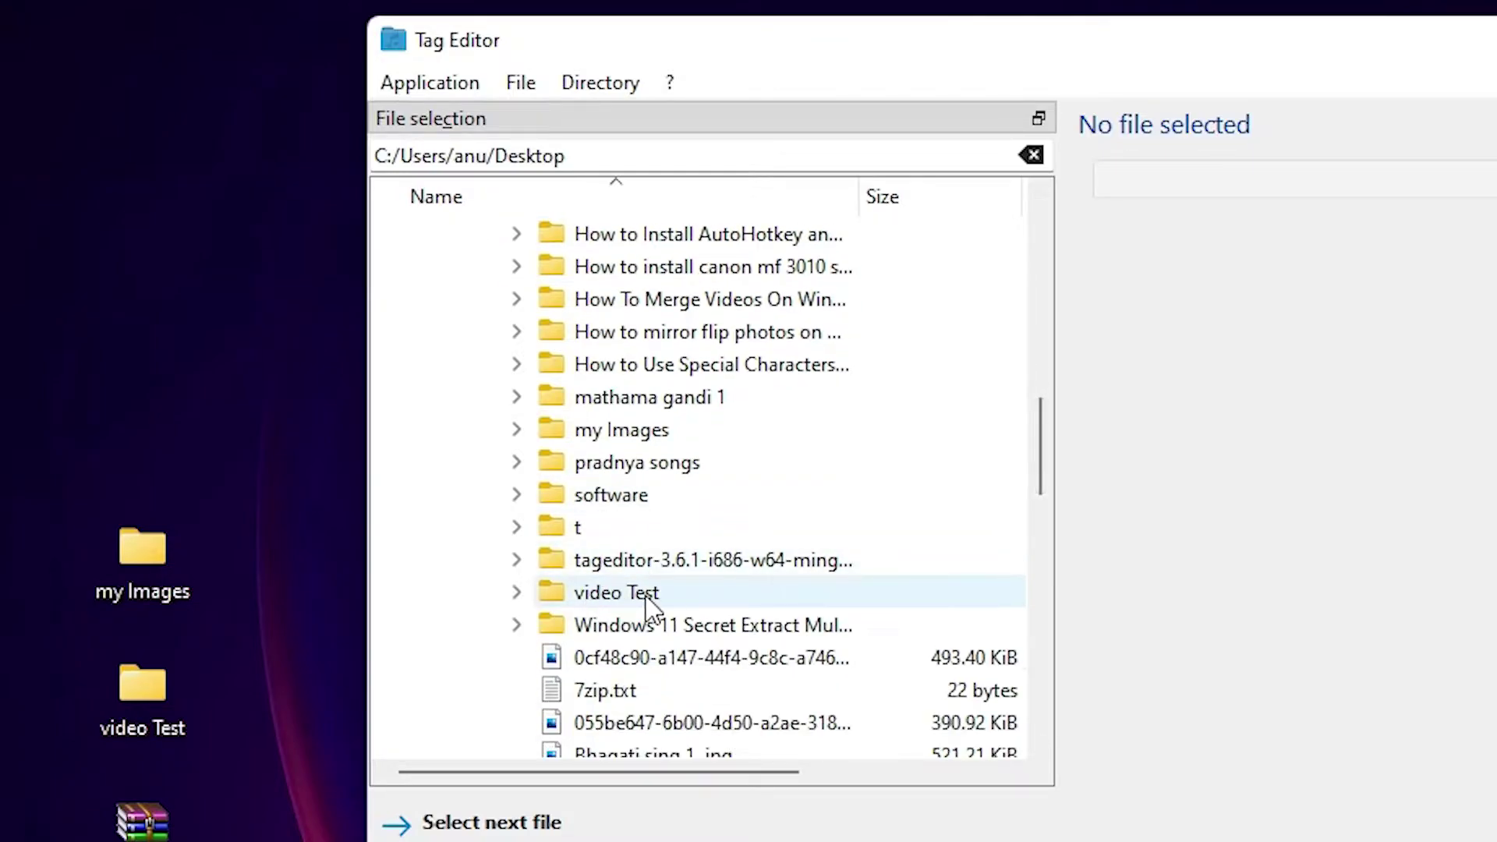
pyautogui.click(516, 592)
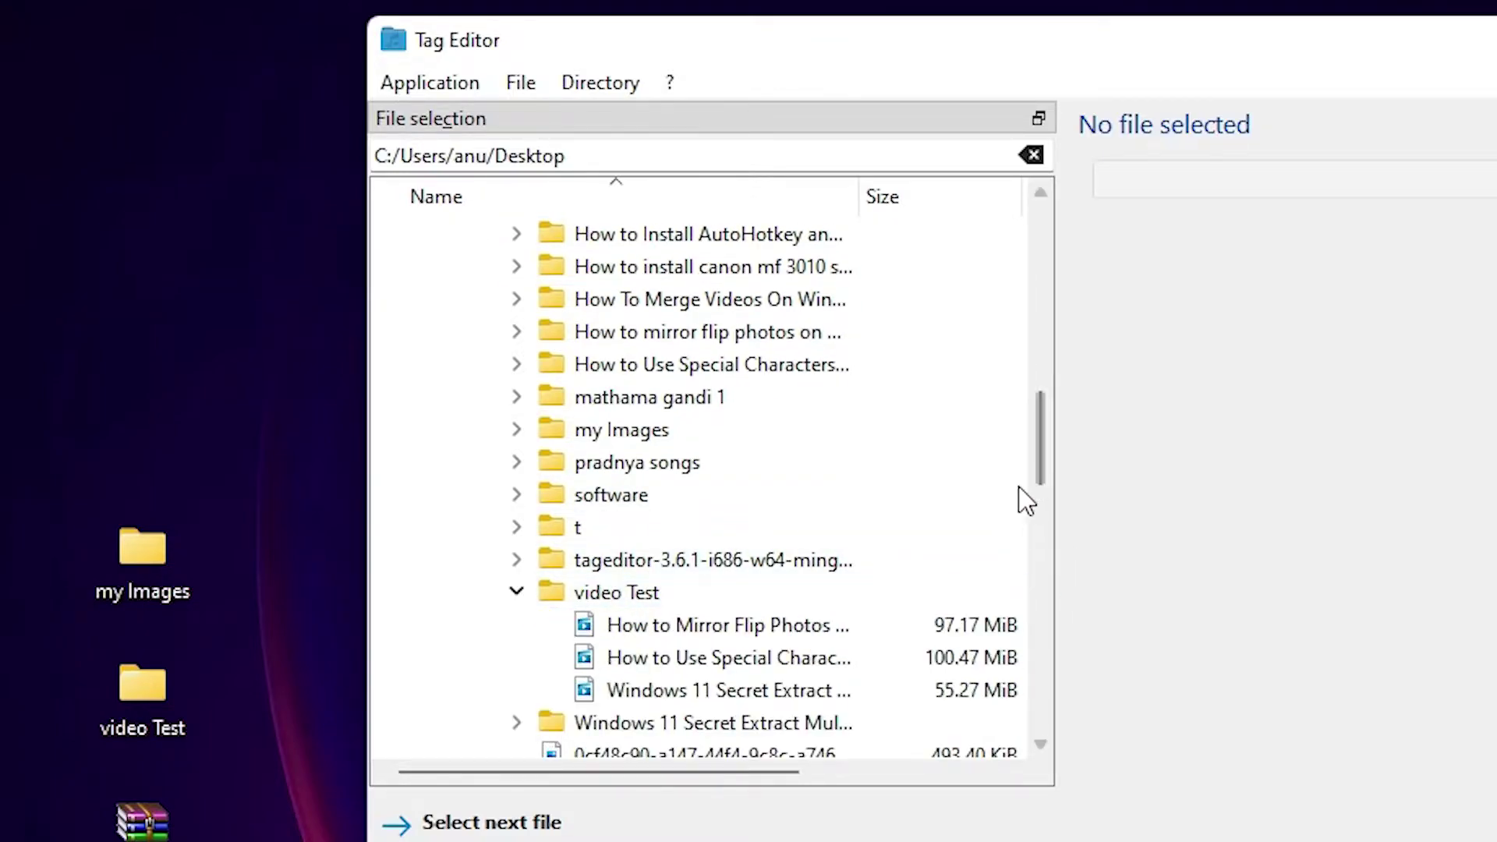
# Step: Open How to Mirror Flip Photos on Windows 11.mp4 to show its MP4/iTunes tags and cover
pyautogui.moveTo(1039, 456); pyautogui.dragTo(1040, 464)
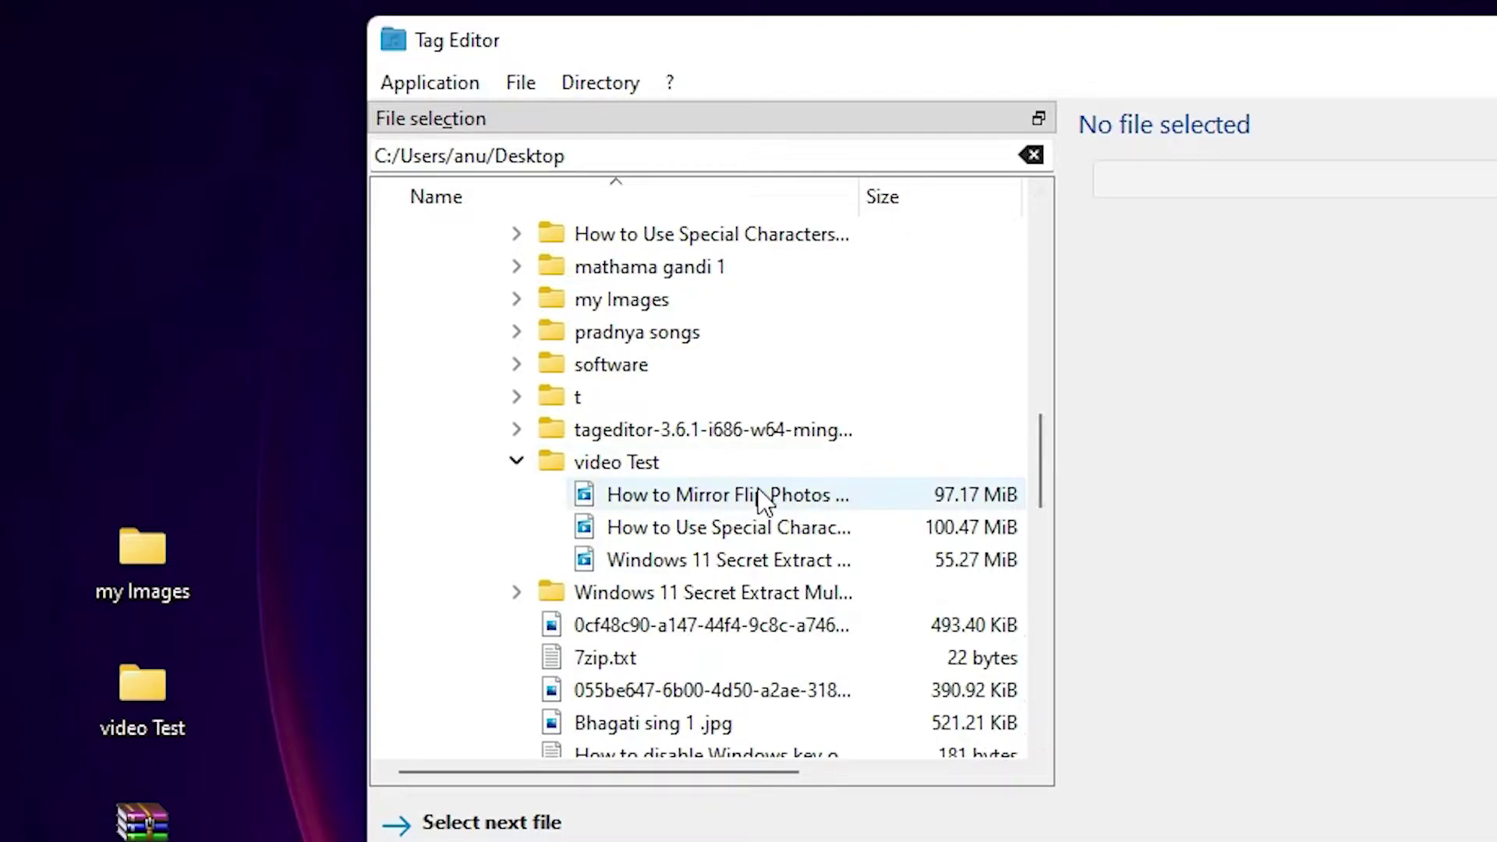
pyautogui.click(689, 499)
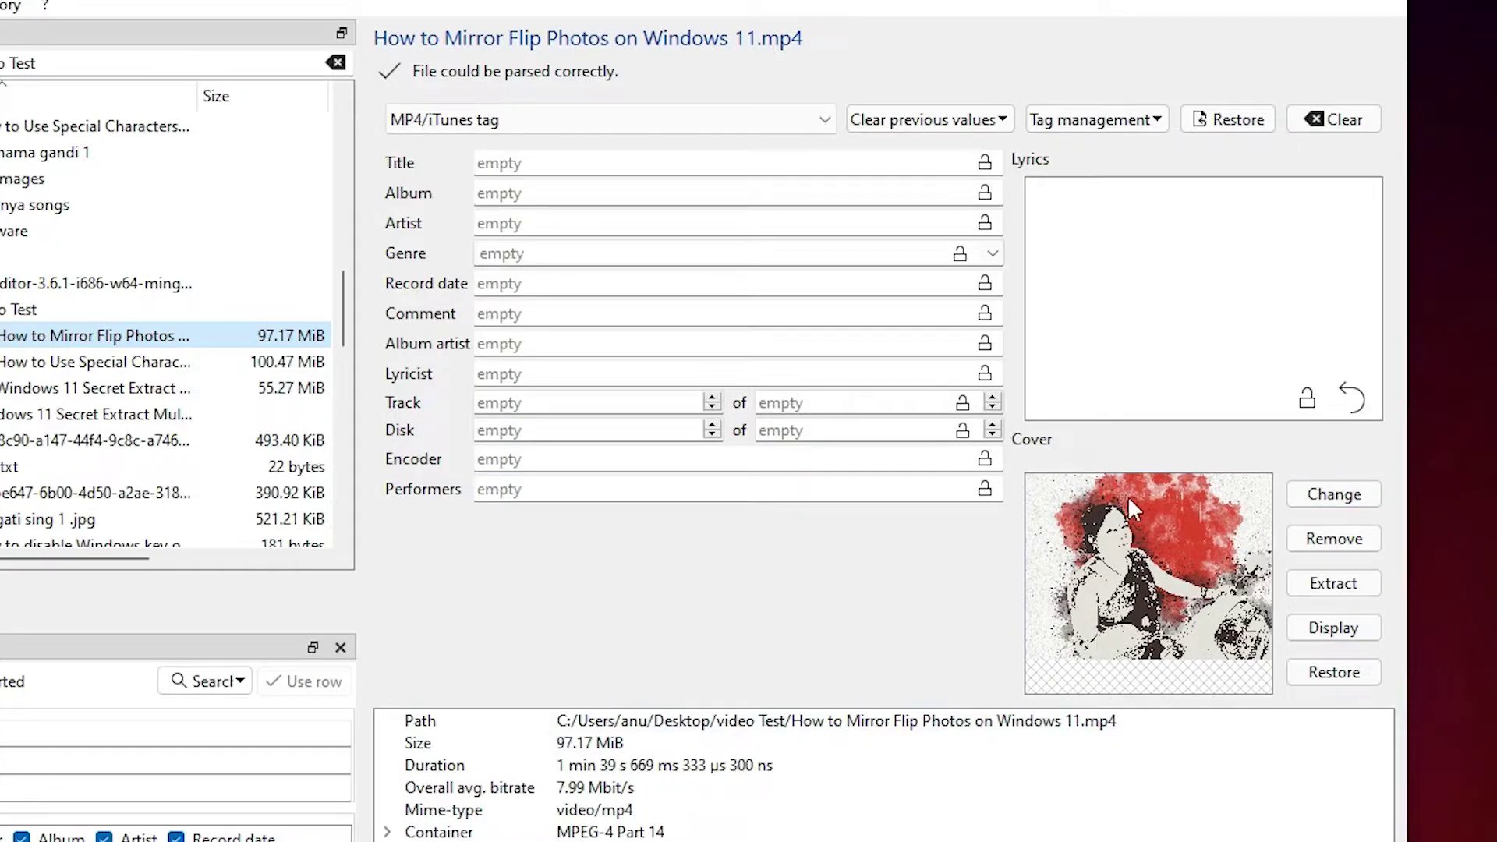
# Step: Replace the cover with Desktop > my Images > IMG_20200105_141736.jpg as image/jpeg and save
pyautogui.click(1351, 502)
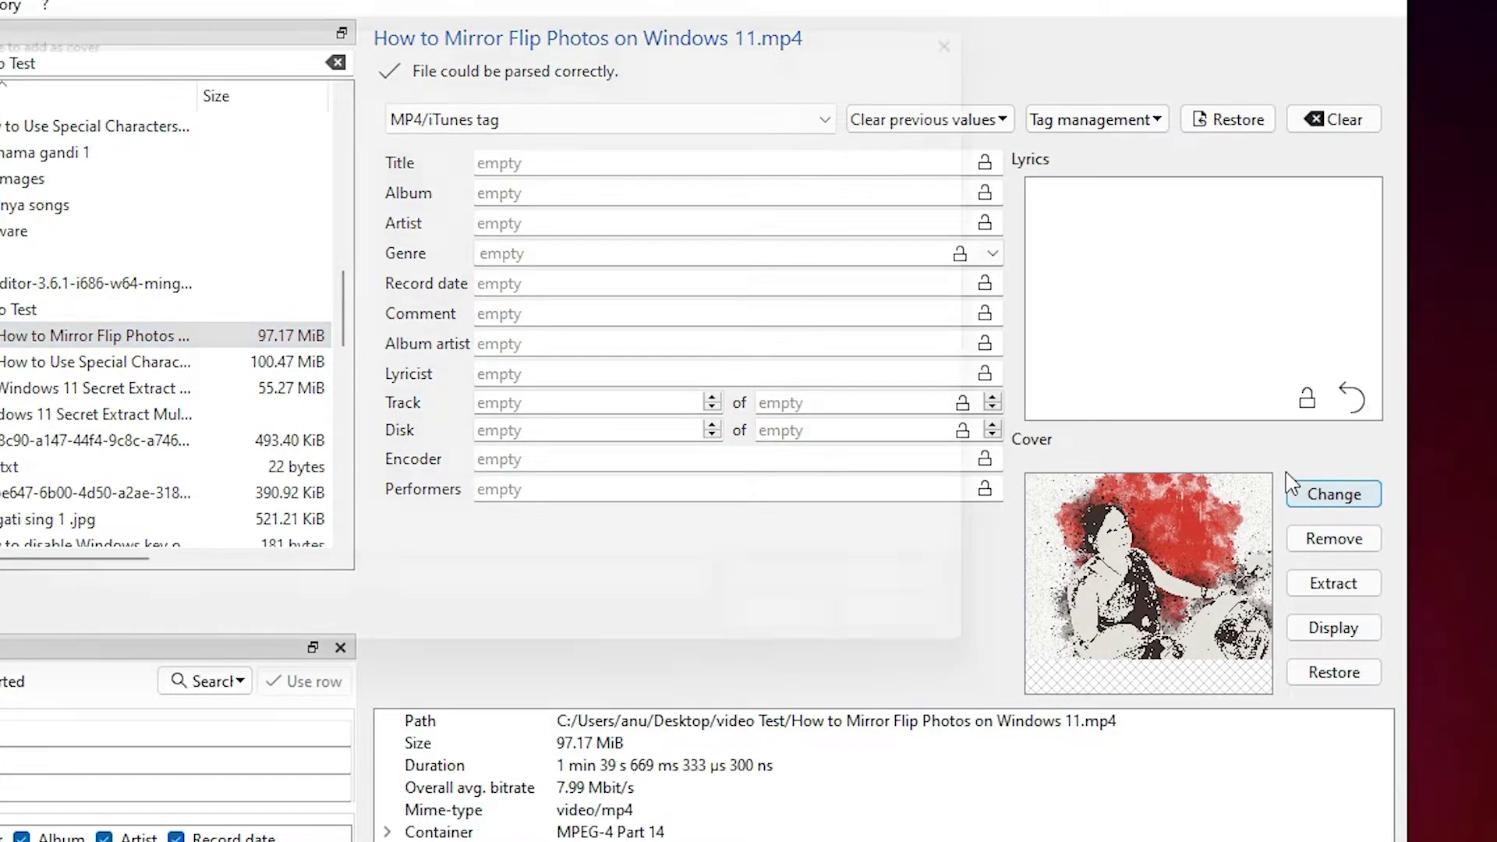
pyautogui.click(204, 284)
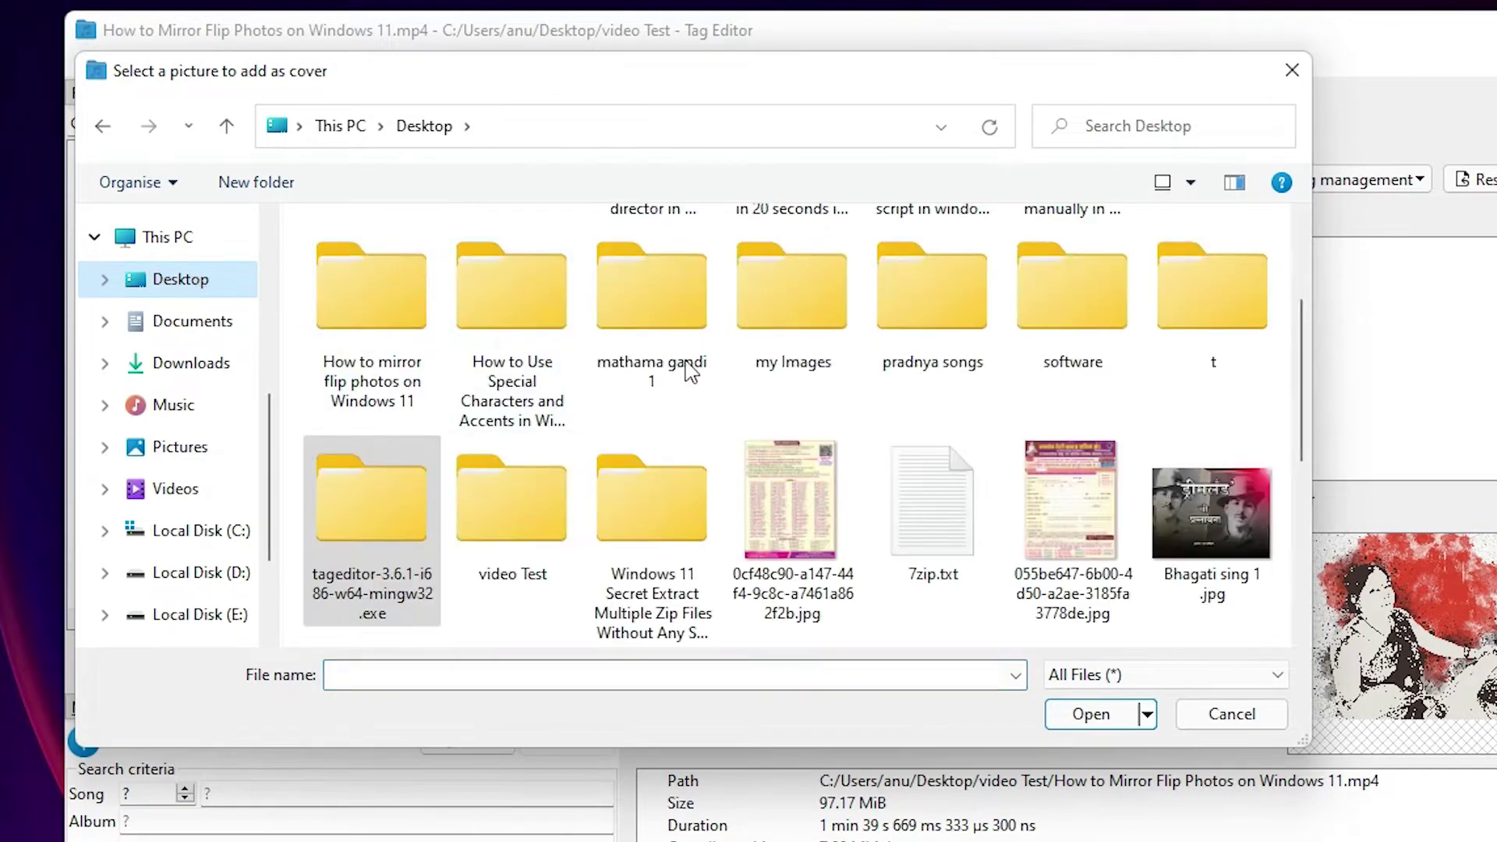
pyautogui.moveTo(1299, 363); pyautogui.dragTo(1299, 328)
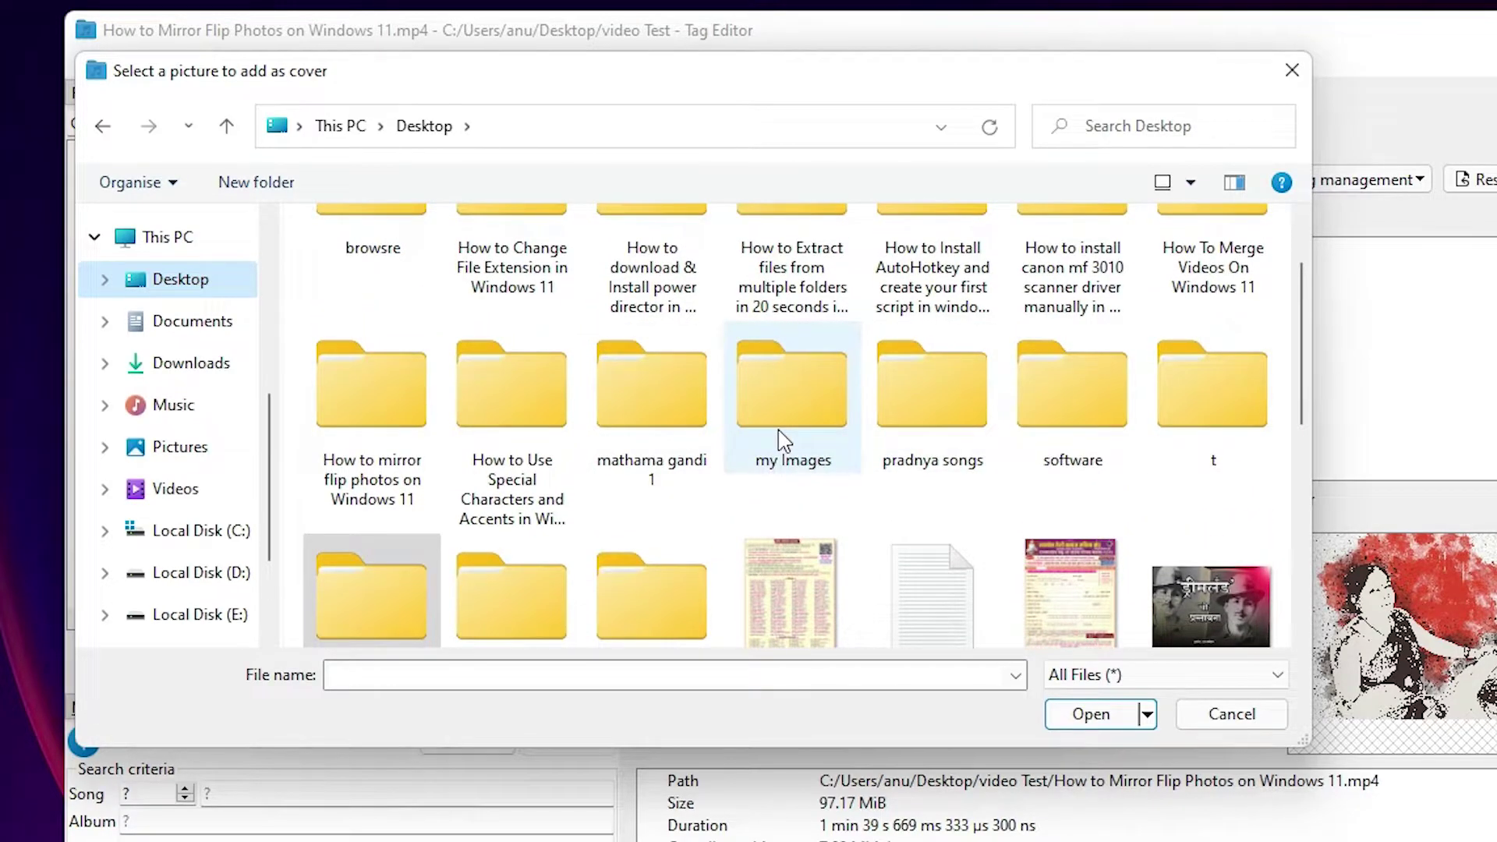
pyautogui.doubleClick(805, 388)
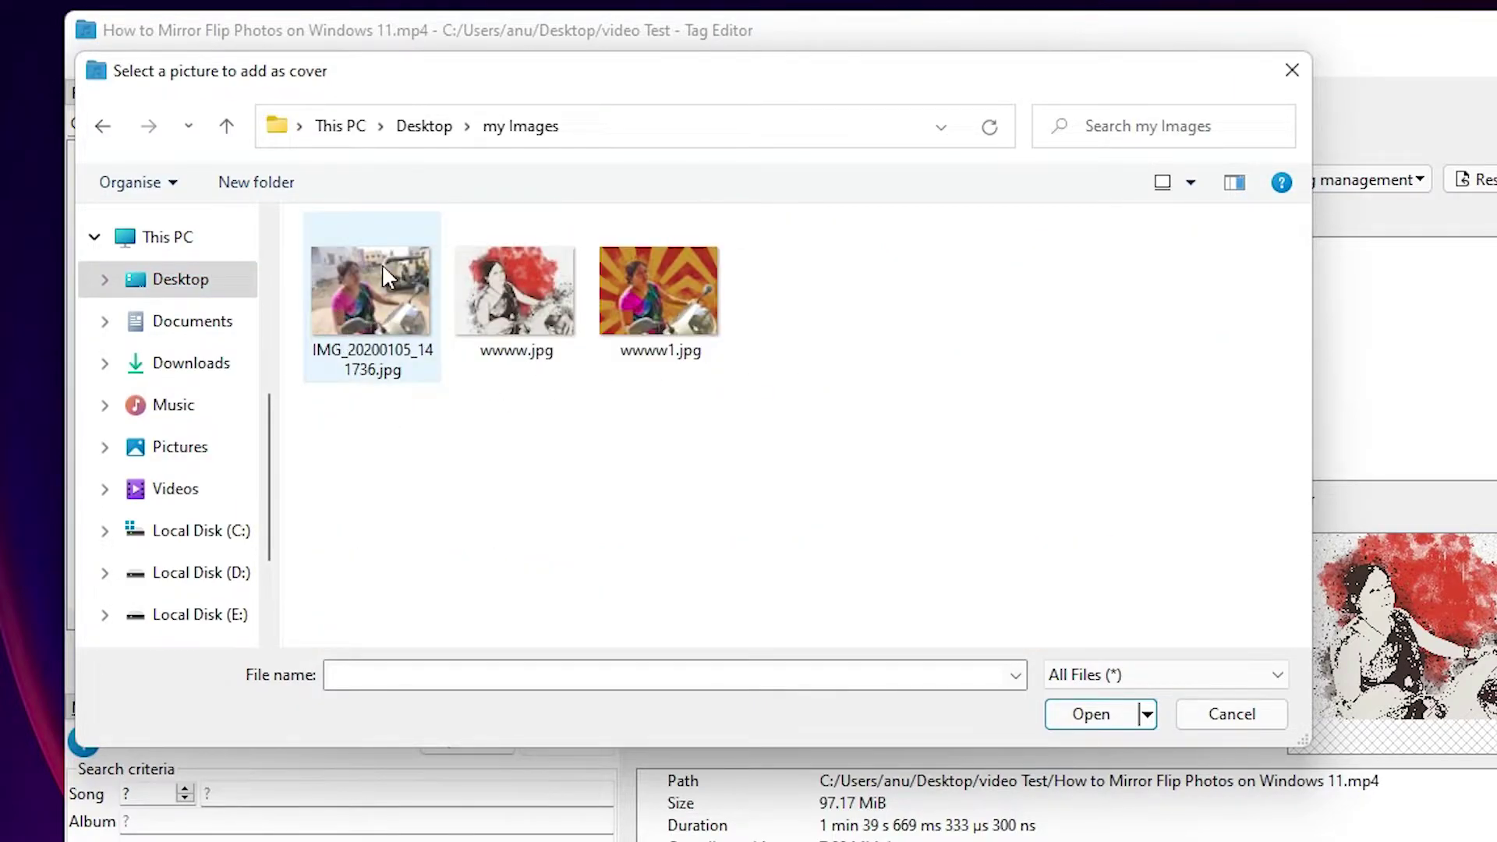
pyautogui.click(347, 351)
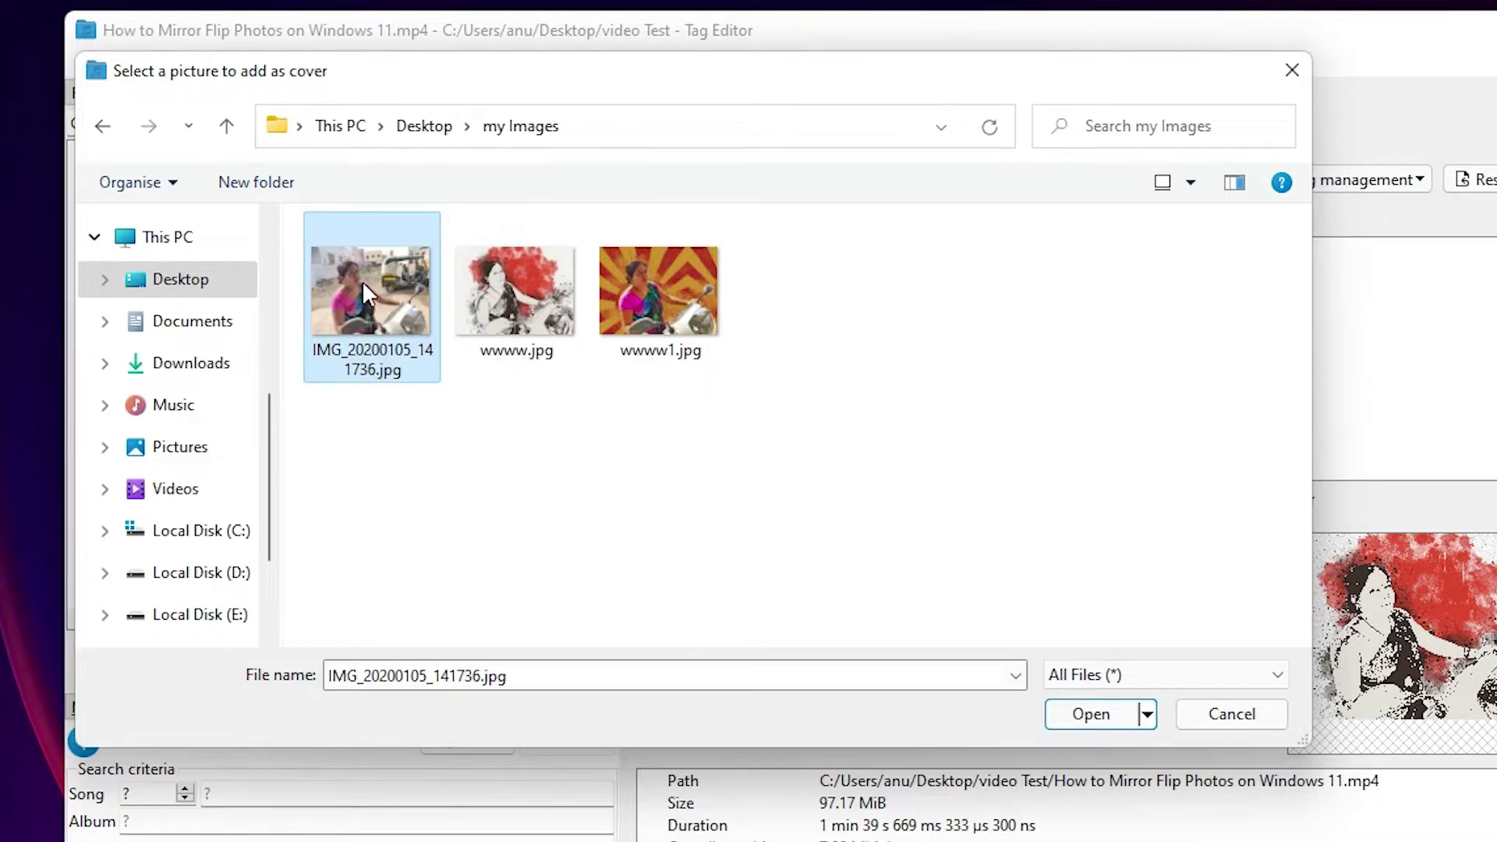
pyautogui.click(1091, 715)
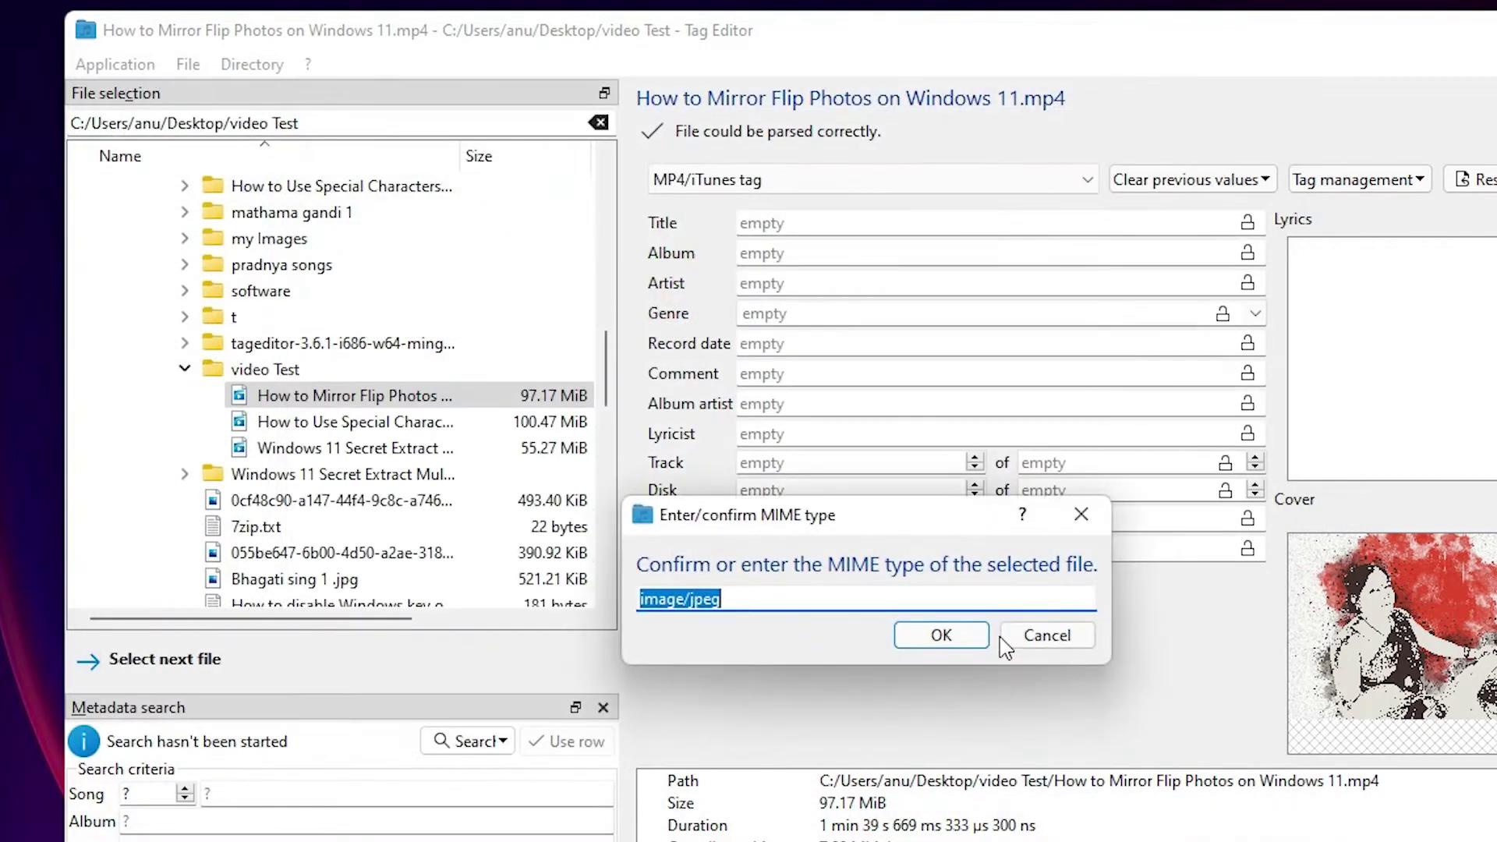
pyautogui.click(967, 641)
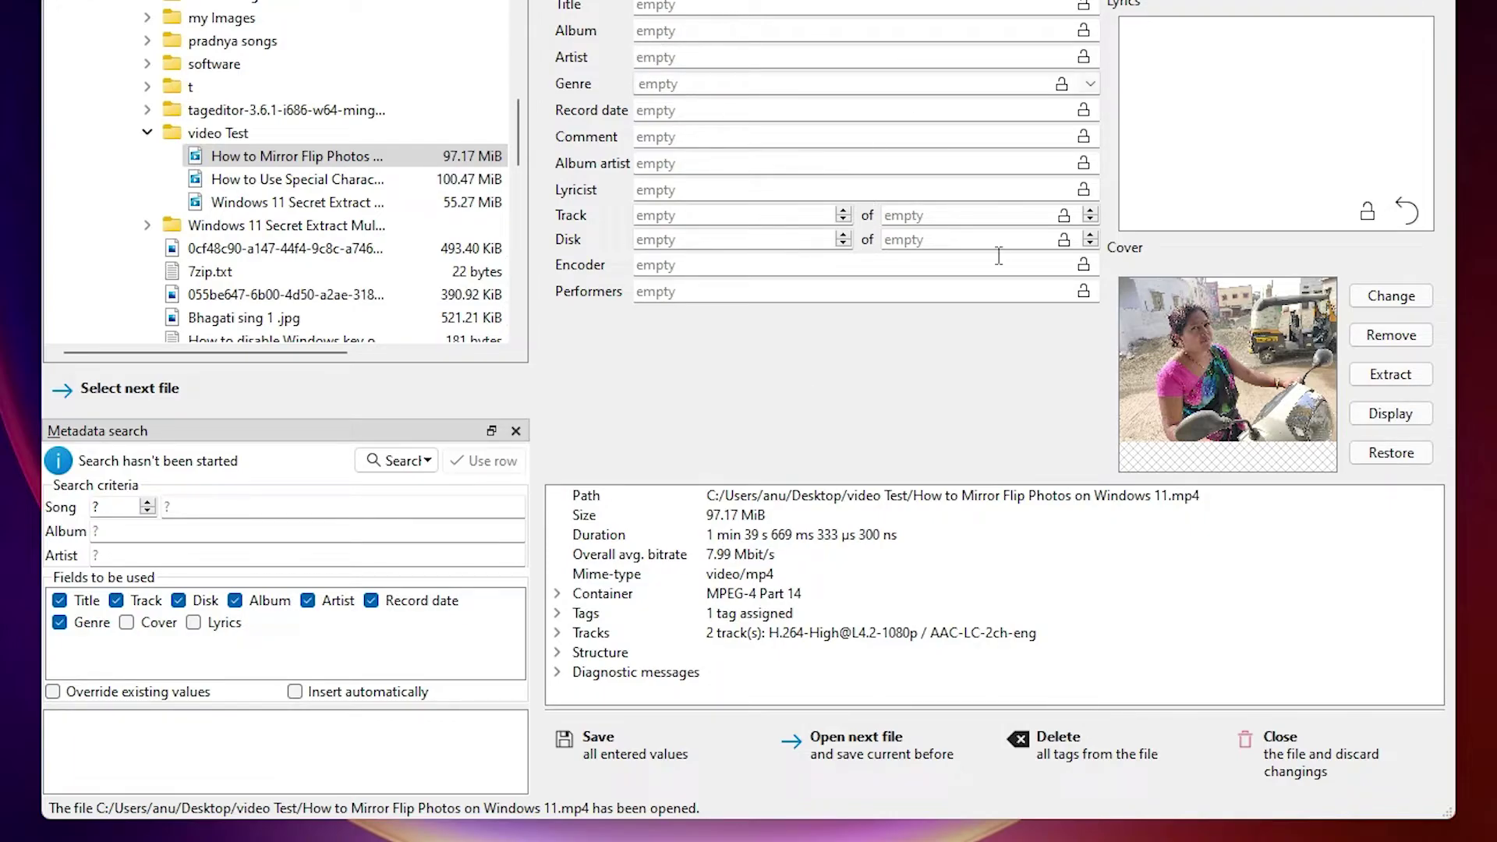
pyautogui.click(574, 760)
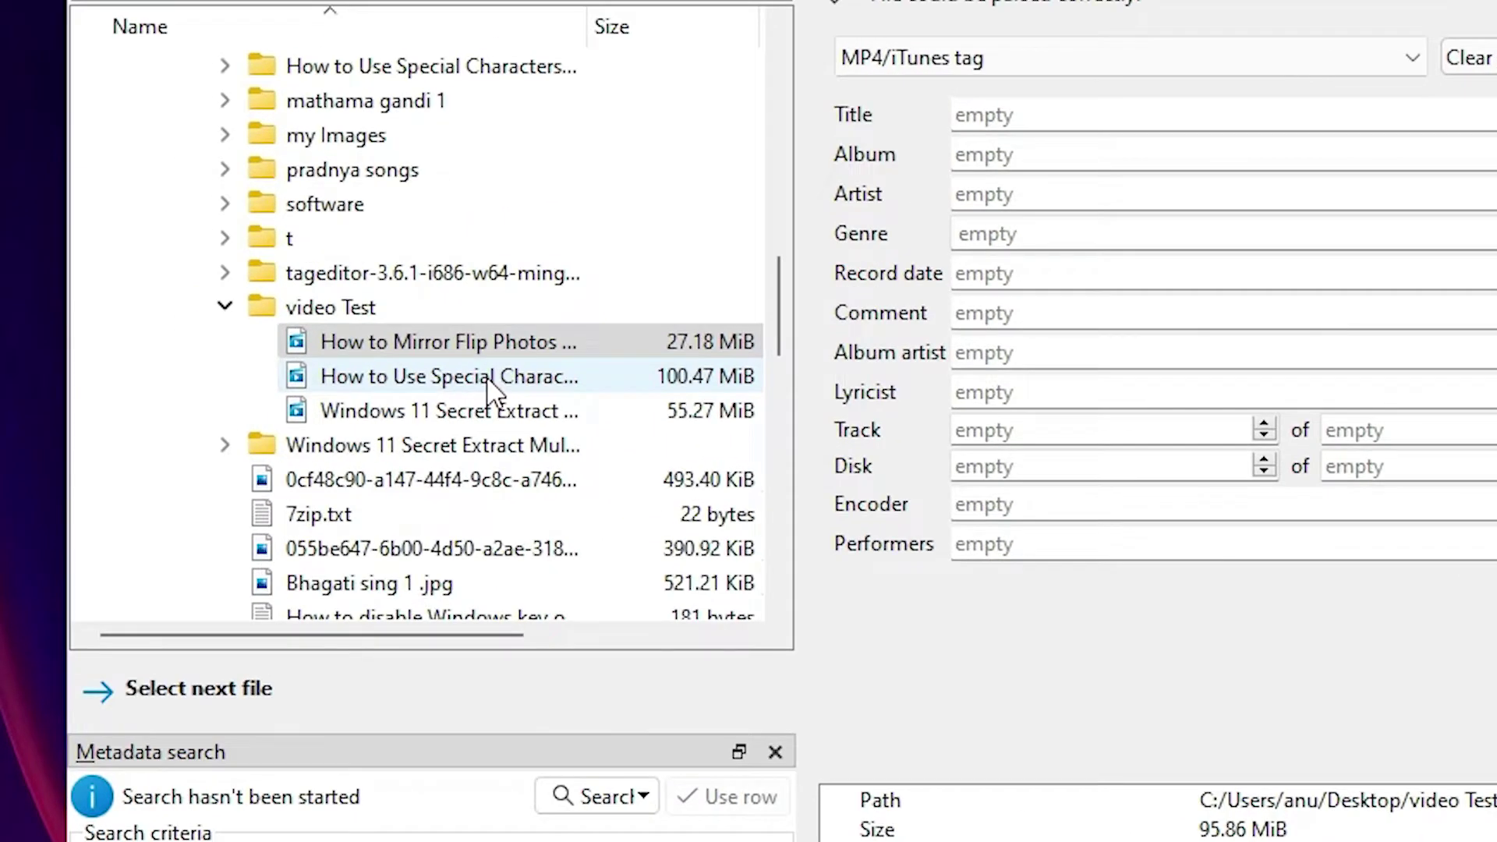
# Step: Load the Special Characters video, add wwww1.jpg as its image/jpeg cover despite the size warning, and save
pyautogui.click(413, 380)
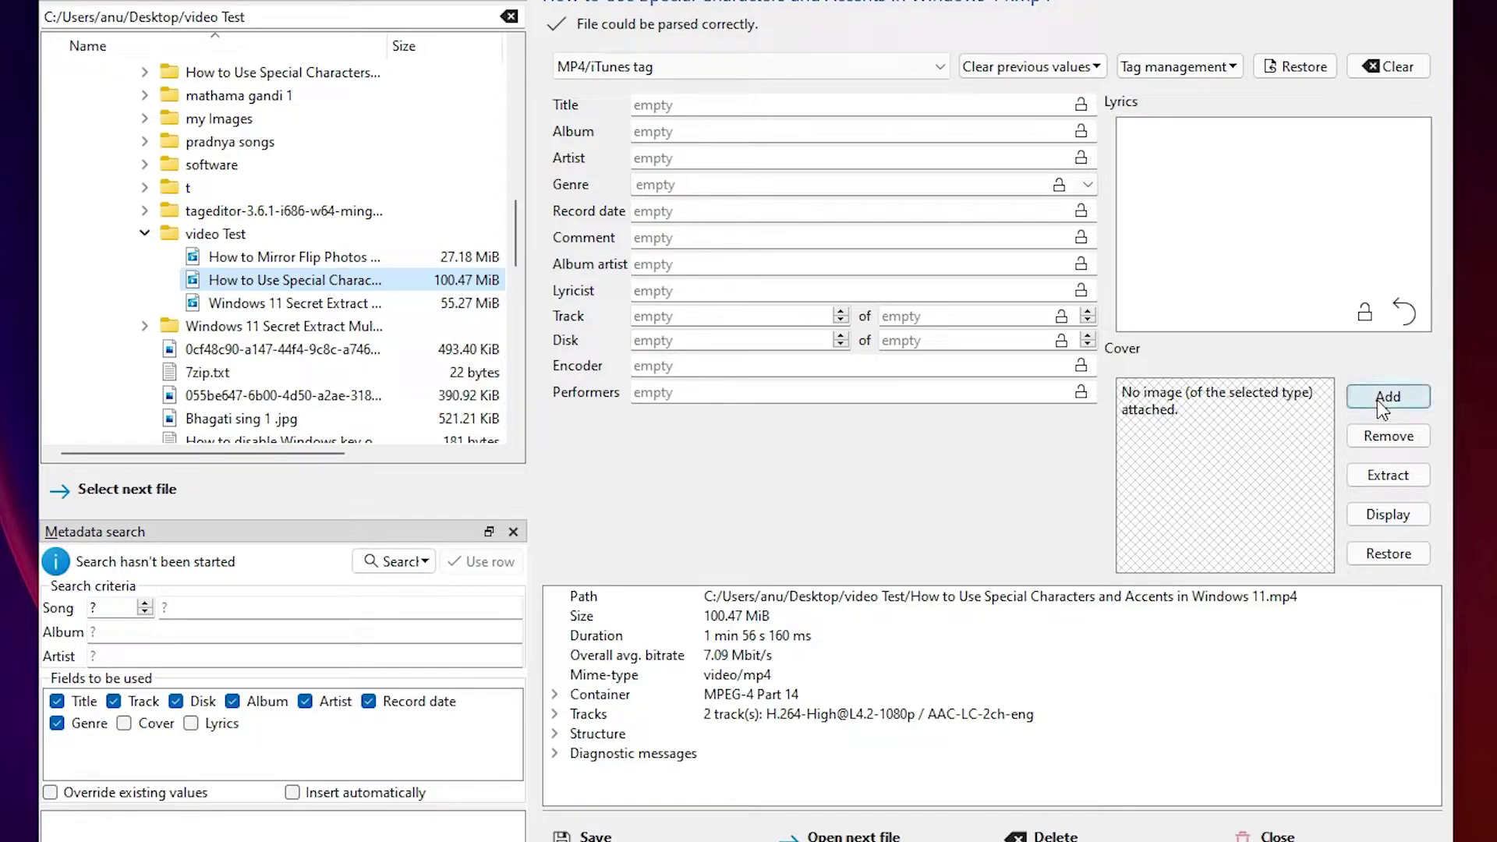
pyautogui.click(1358, 398)
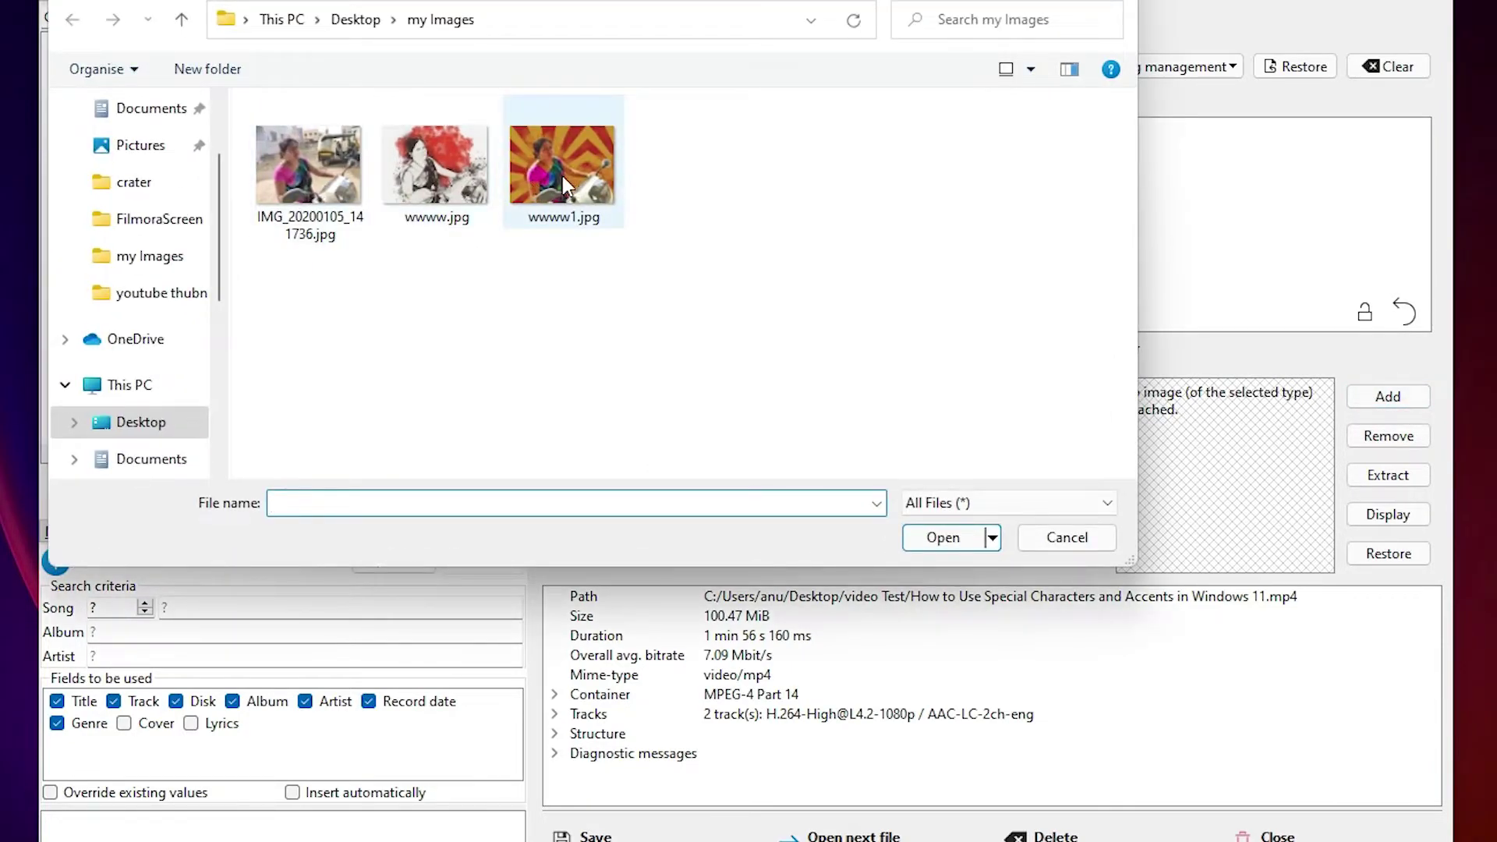
pyautogui.click(559, 171)
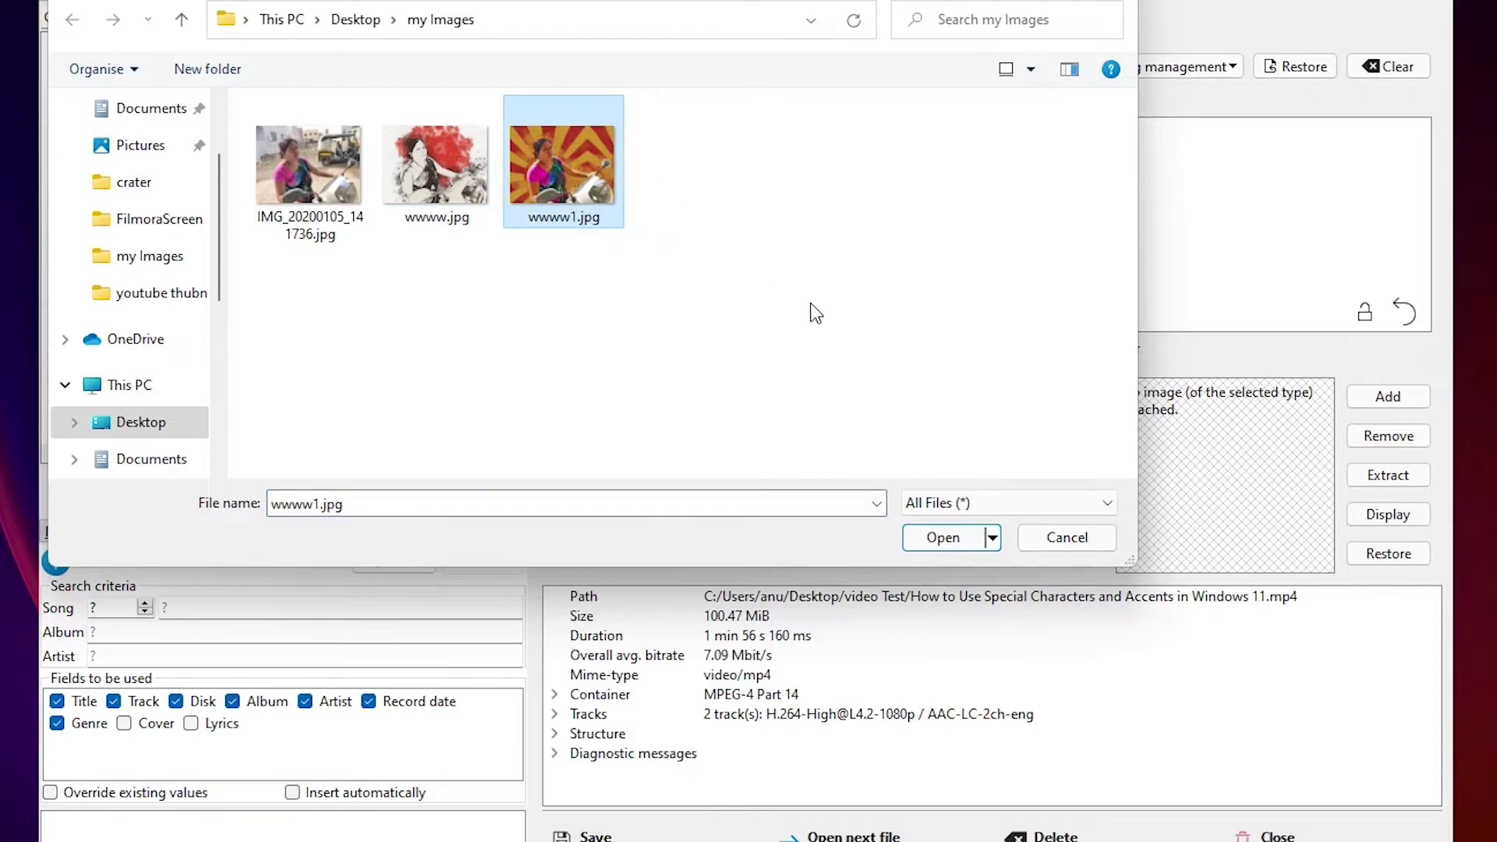
pyautogui.click(937, 545)
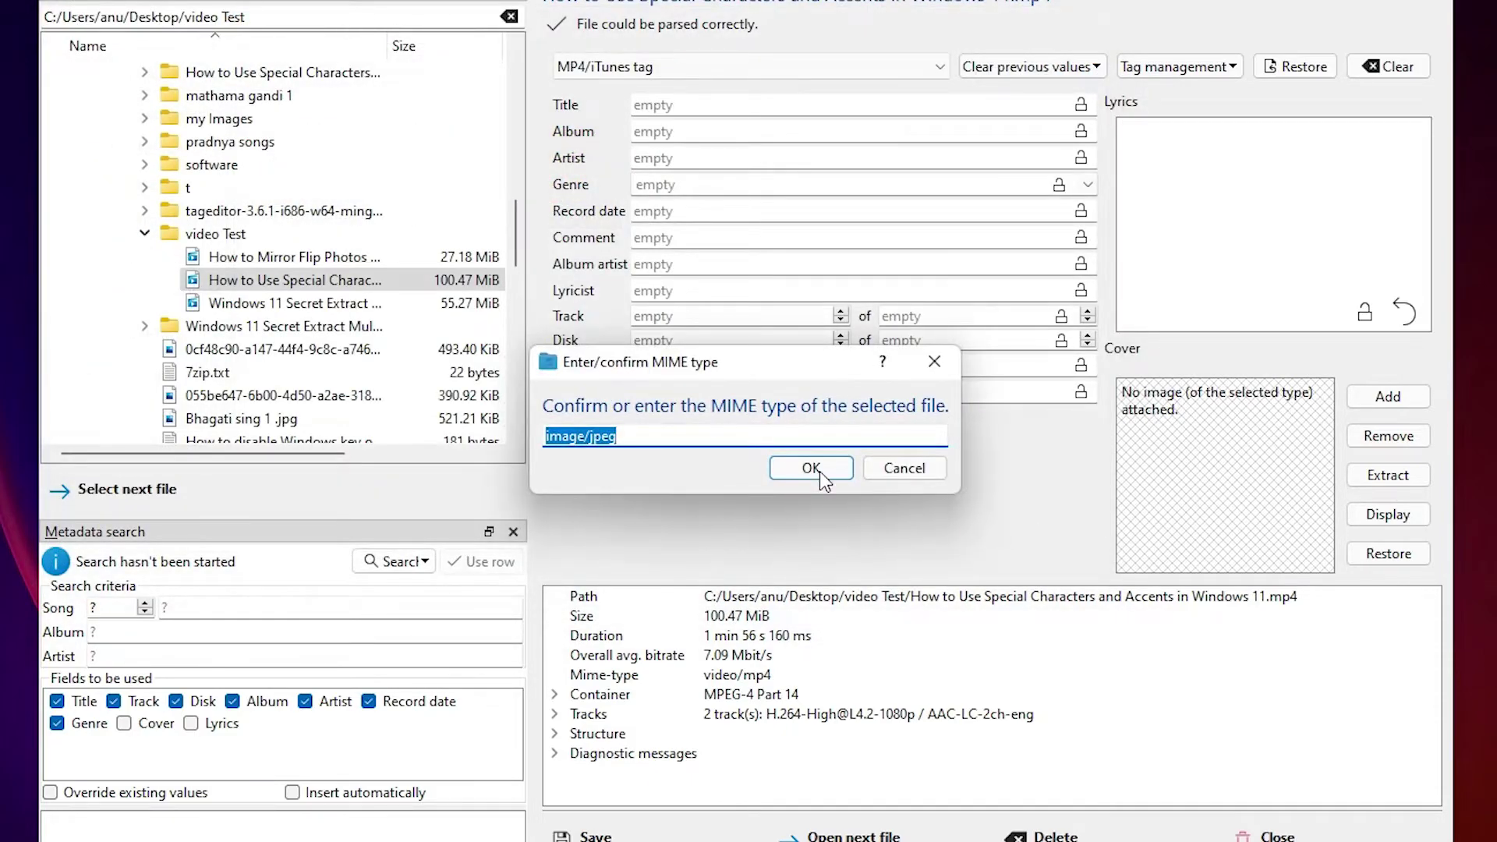
pyautogui.click(810, 468)
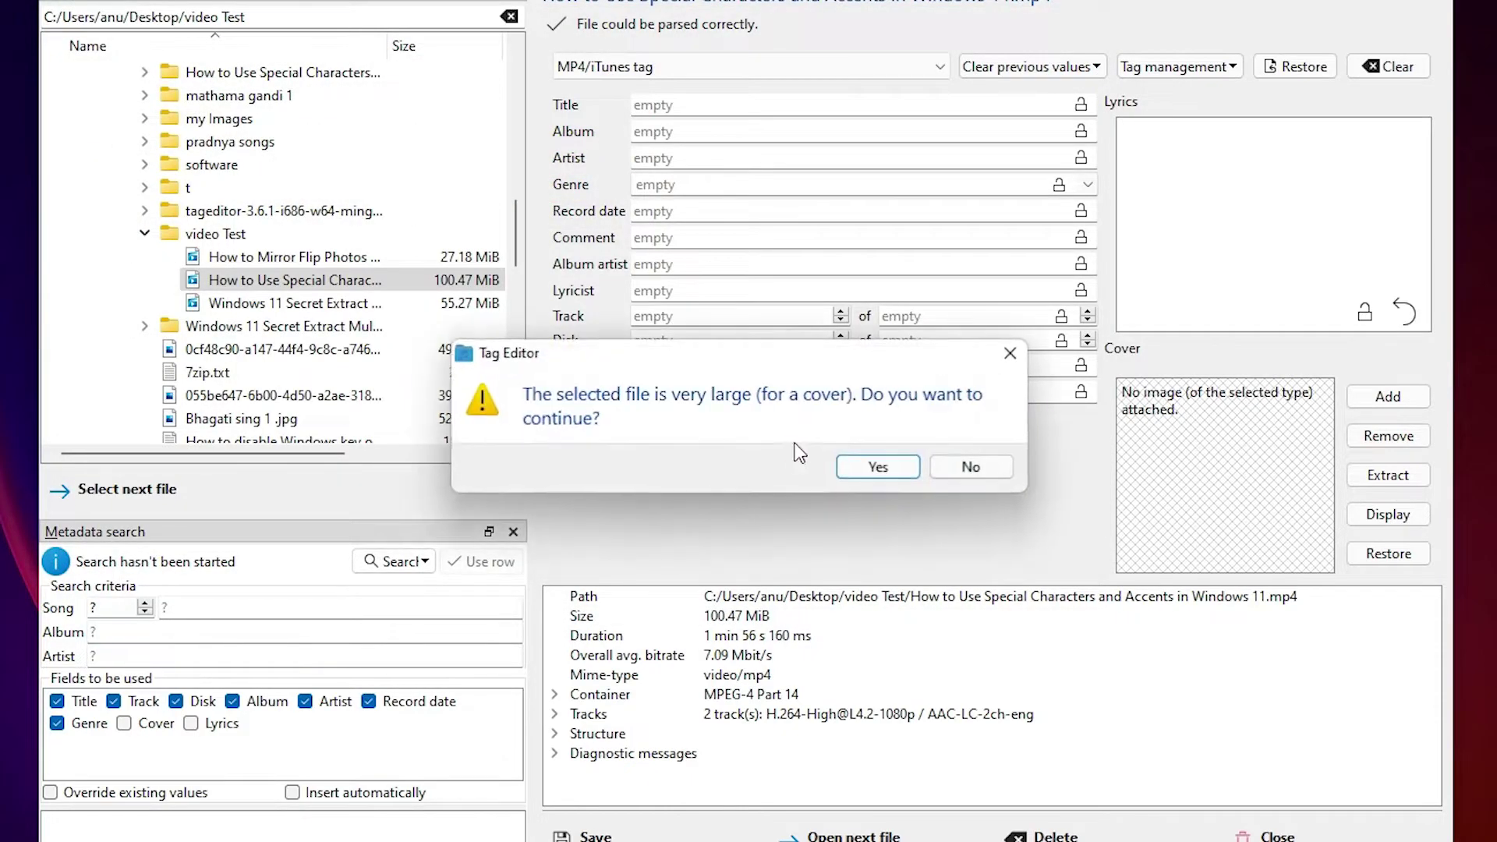
pyautogui.click(879, 468)
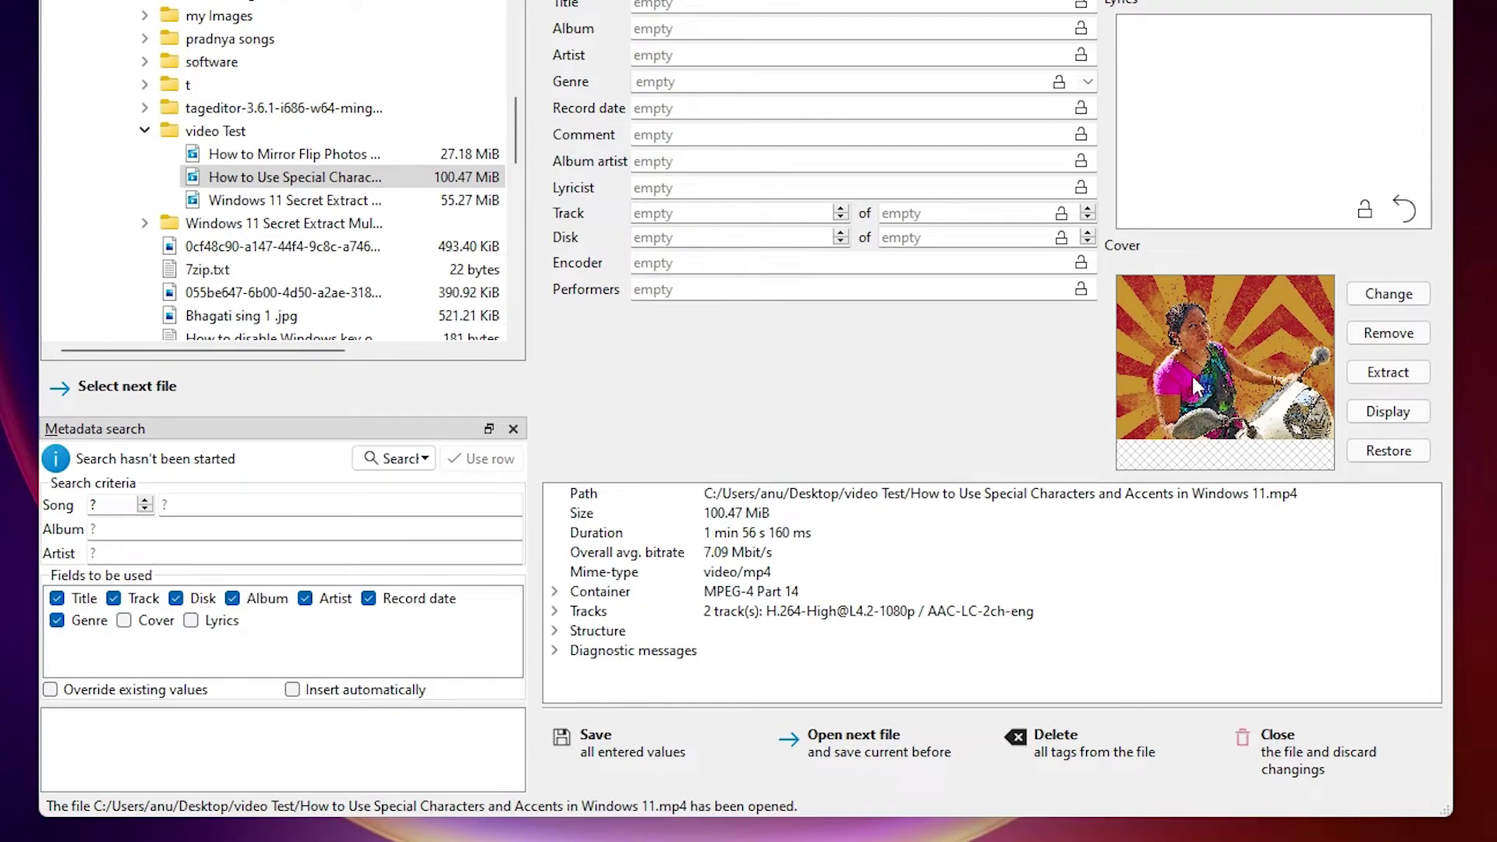
pyautogui.click(586, 753)
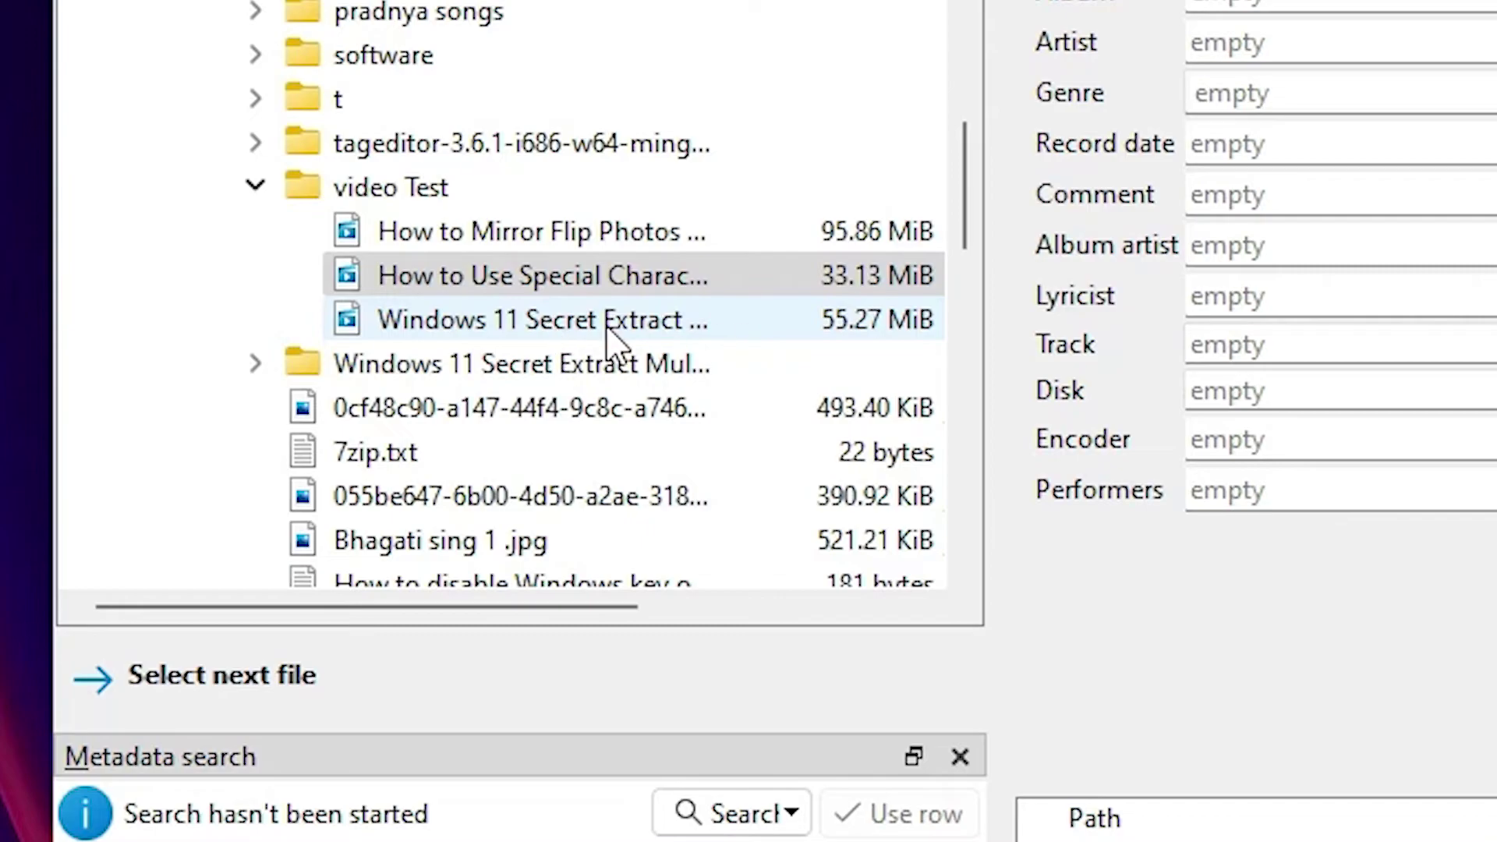
# Step: Add wwww.jpg as the Windows 11 Secret Extract video's image/jpeg cover, save, and close Tag Editor
pyautogui.click(484, 328)
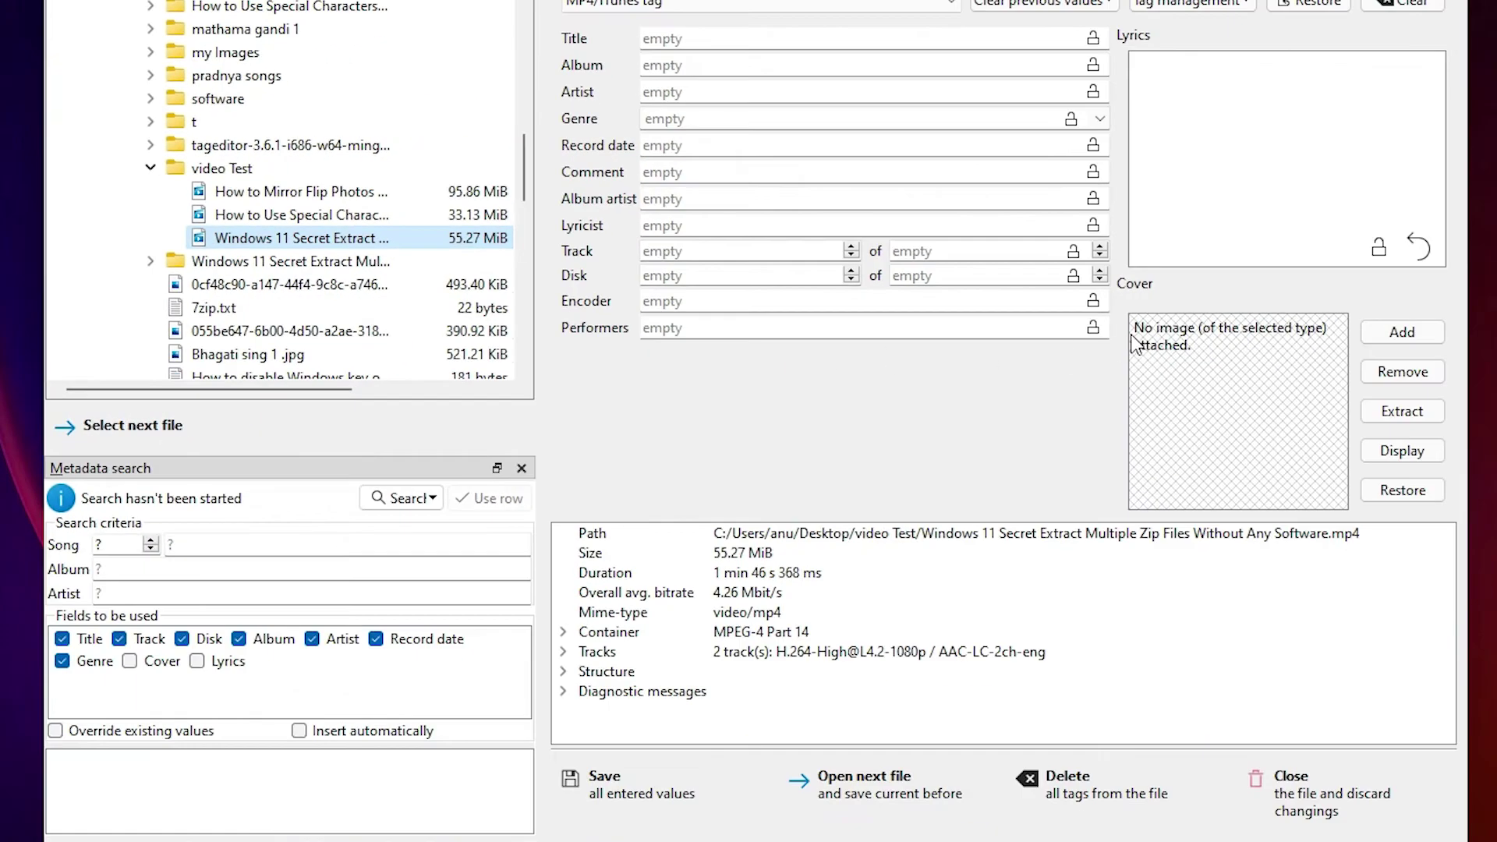
pyautogui.click(1402, 332)
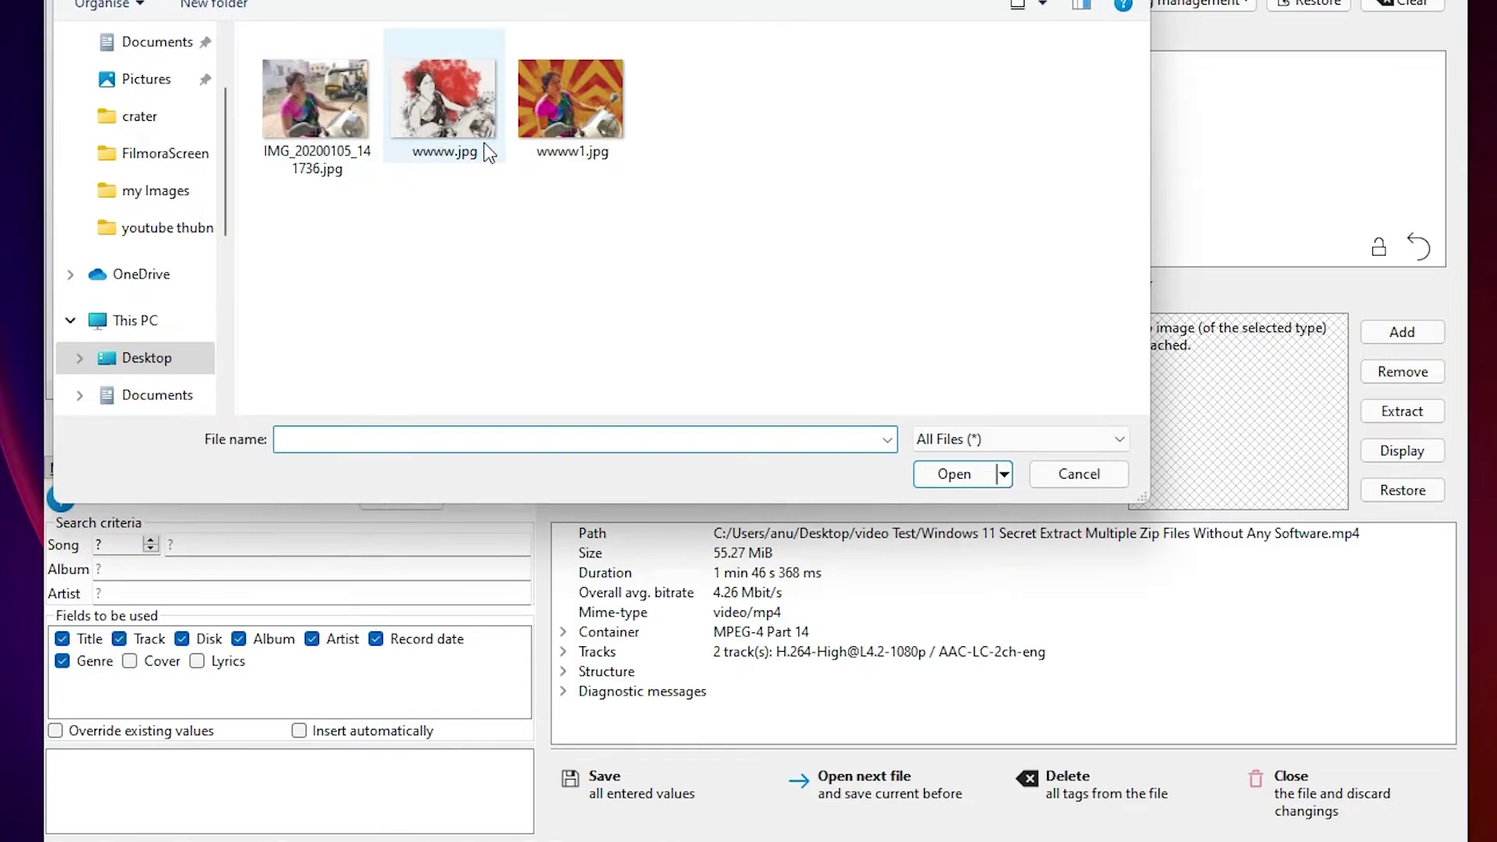
pyautogui.click(442, 107)
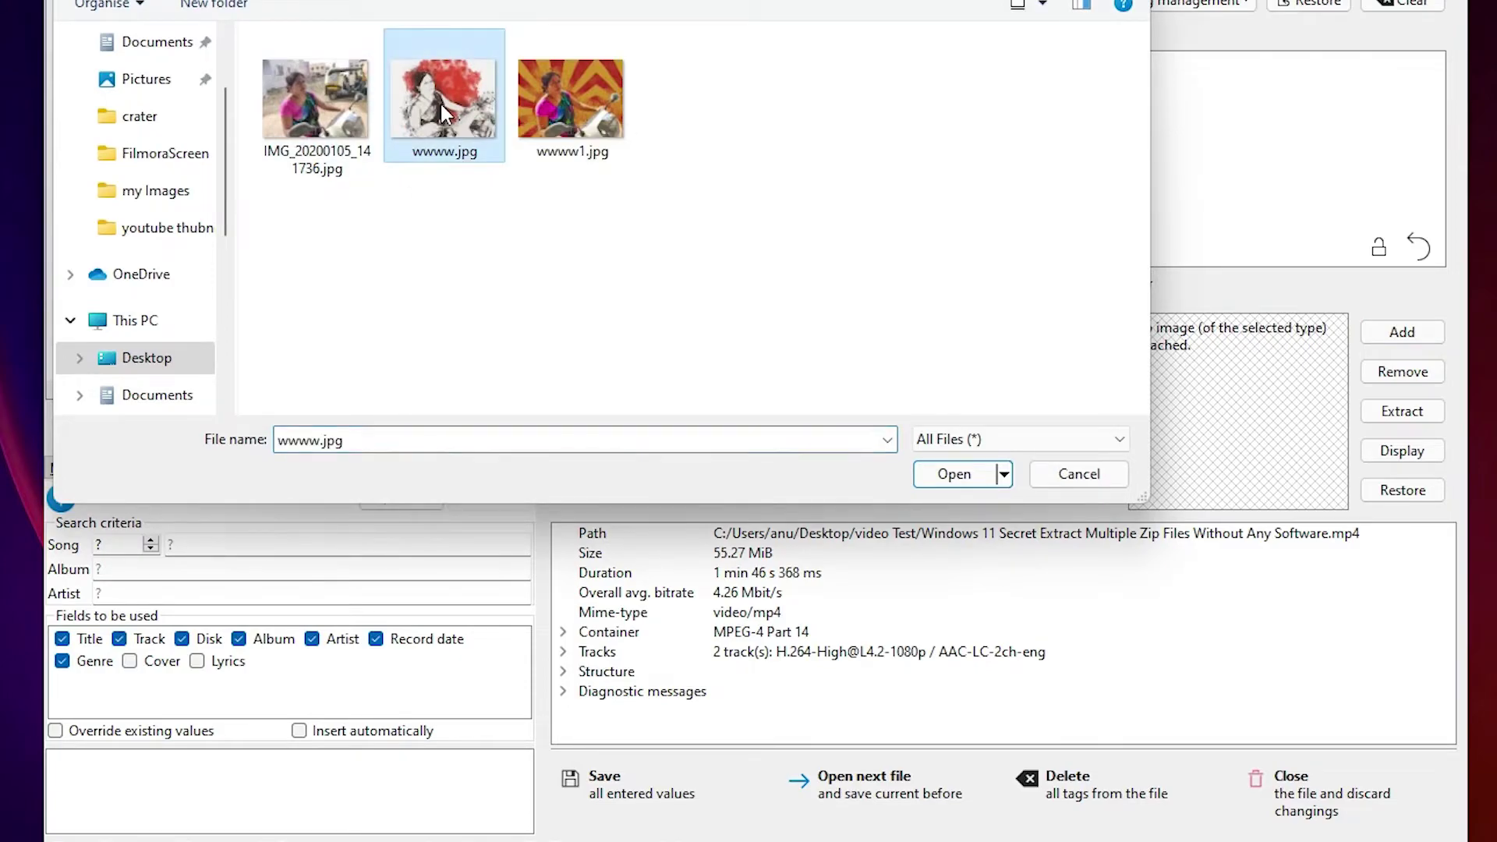
pyautogui.doubleClick(443, 106)
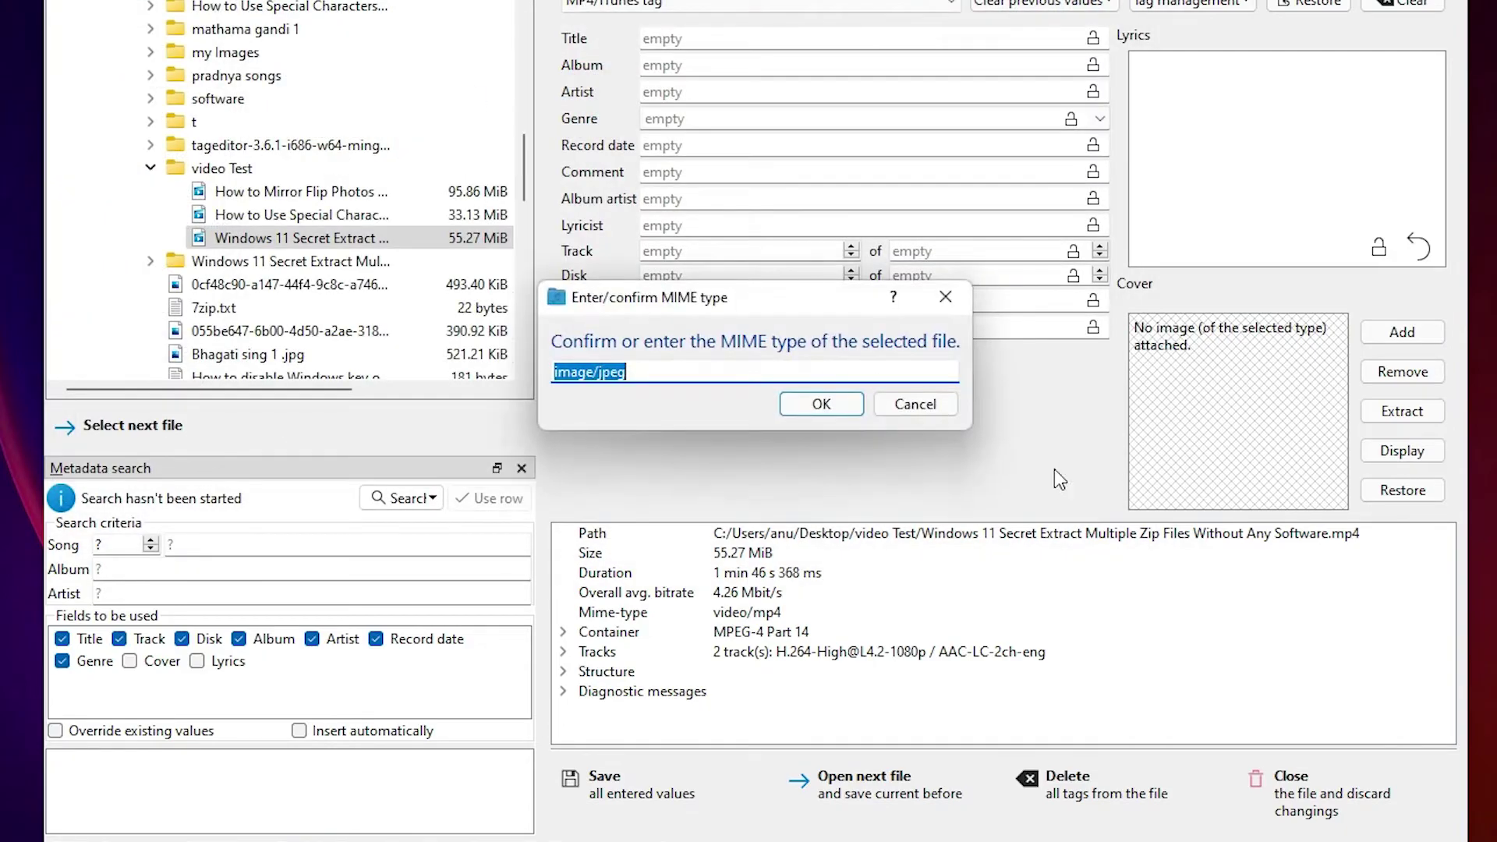
pyautogui.click(834, 407)
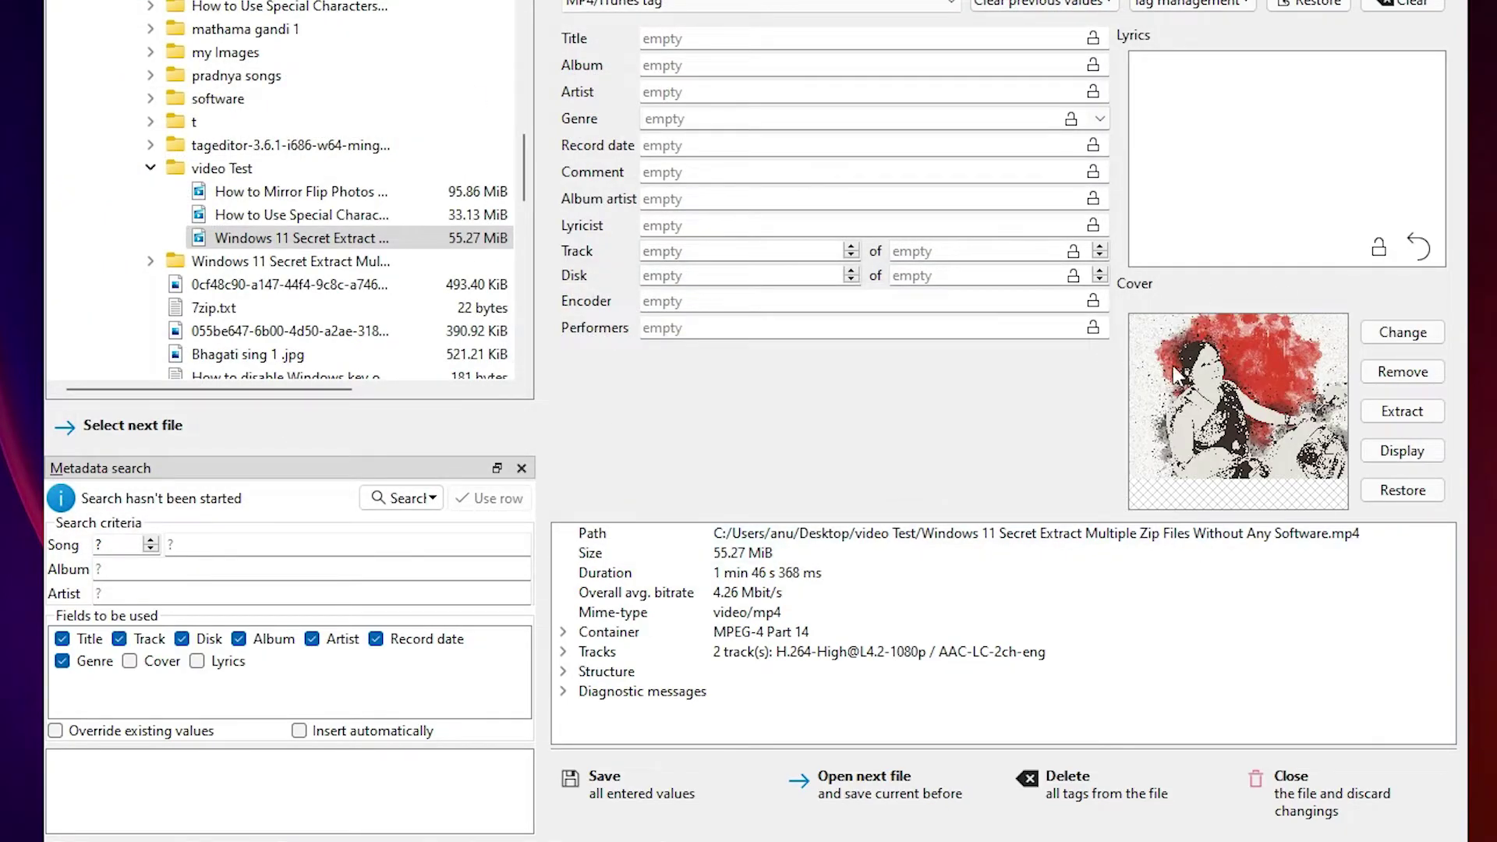
pyautogui.click(613, 801)
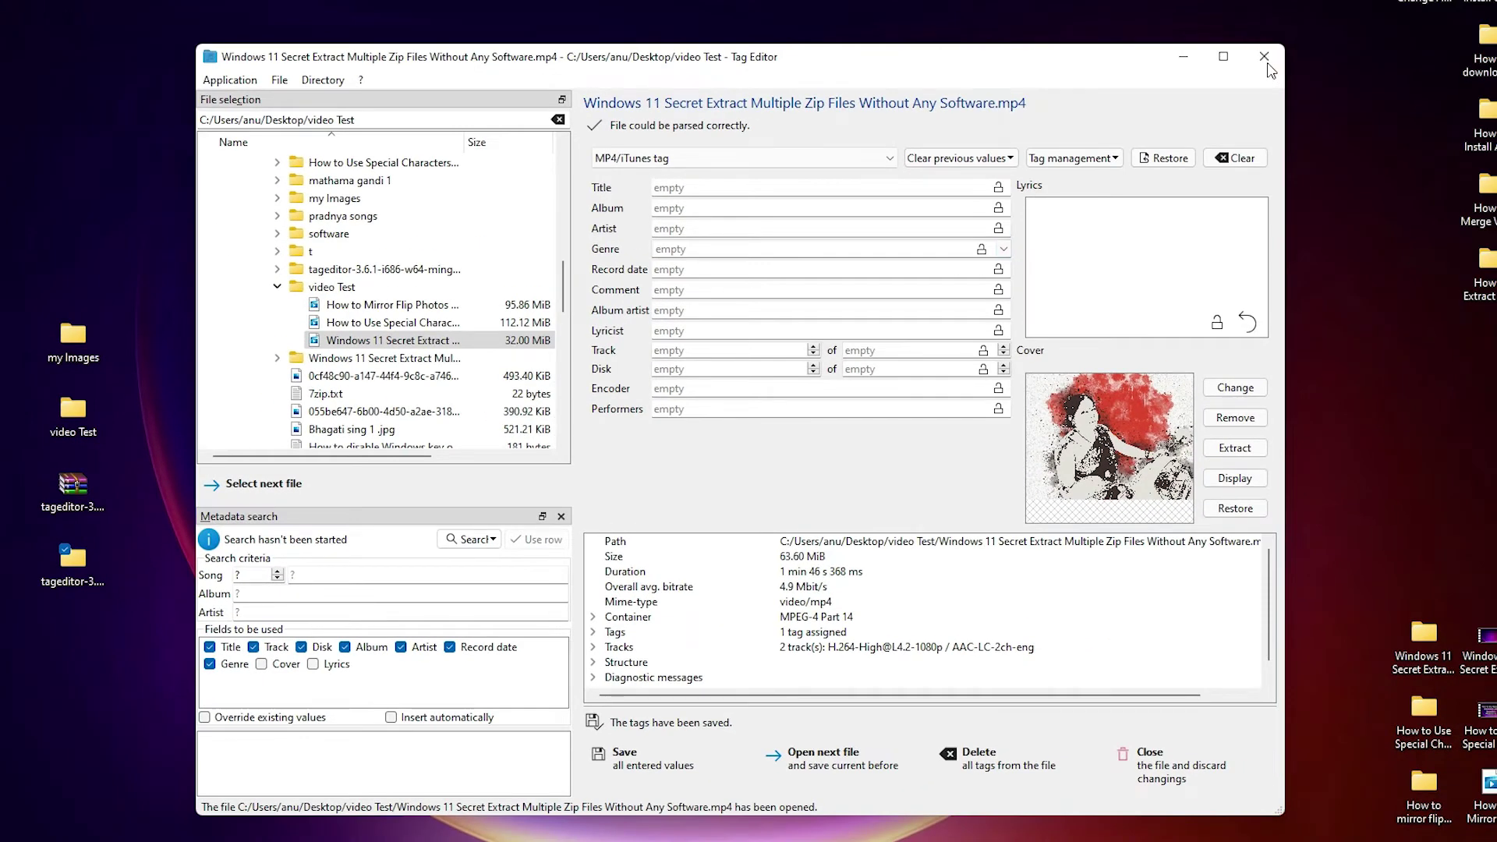
pyautogui.click(1268, 55)
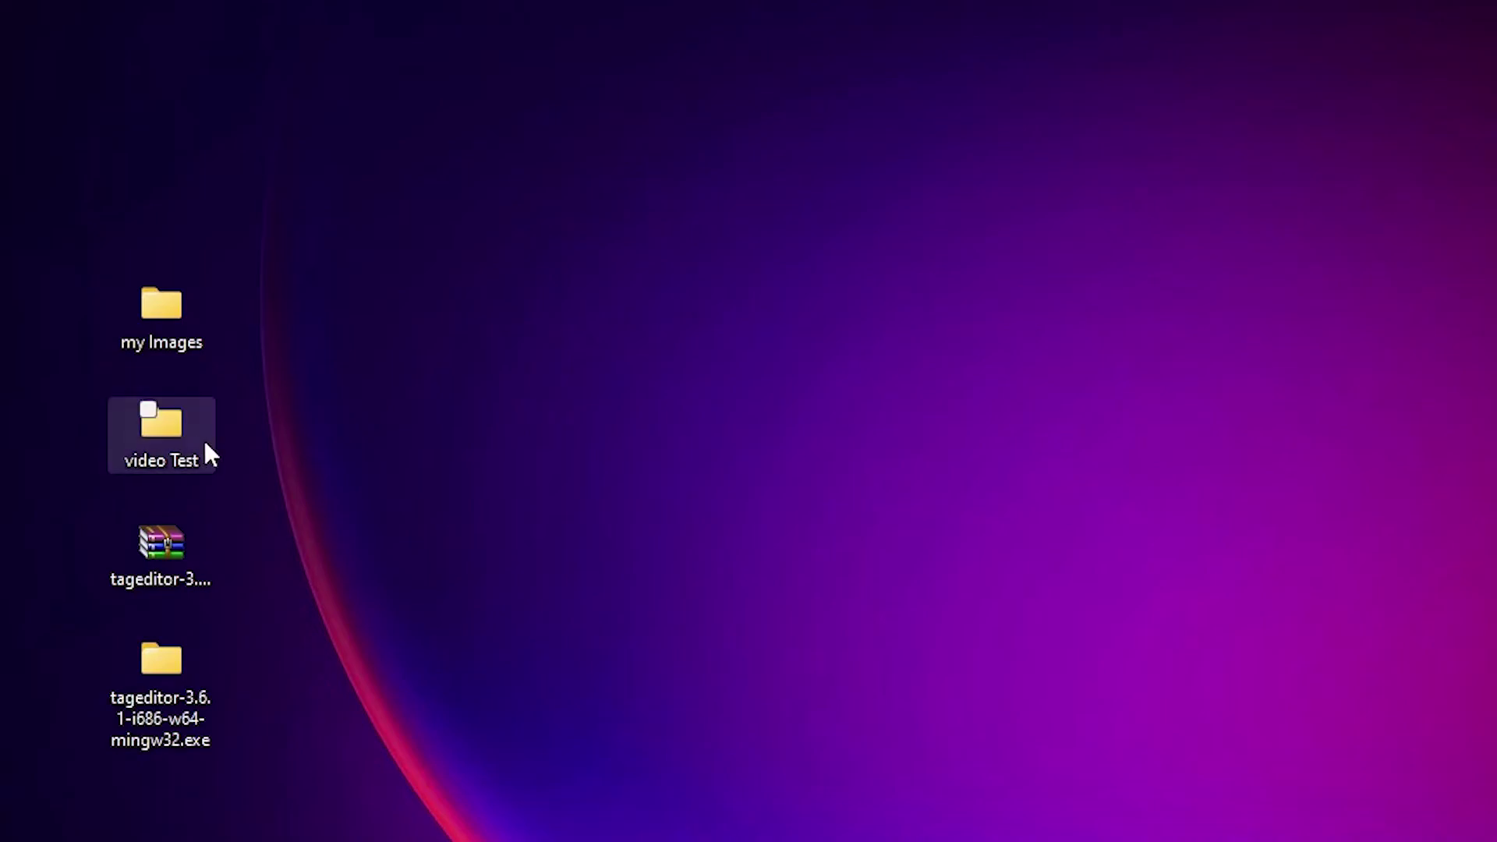
# Step: Open the video Test folder on the Desktop and select among its videos
pyautogui.click(79, 425)
pyautogui.doubleClick(173, 452)
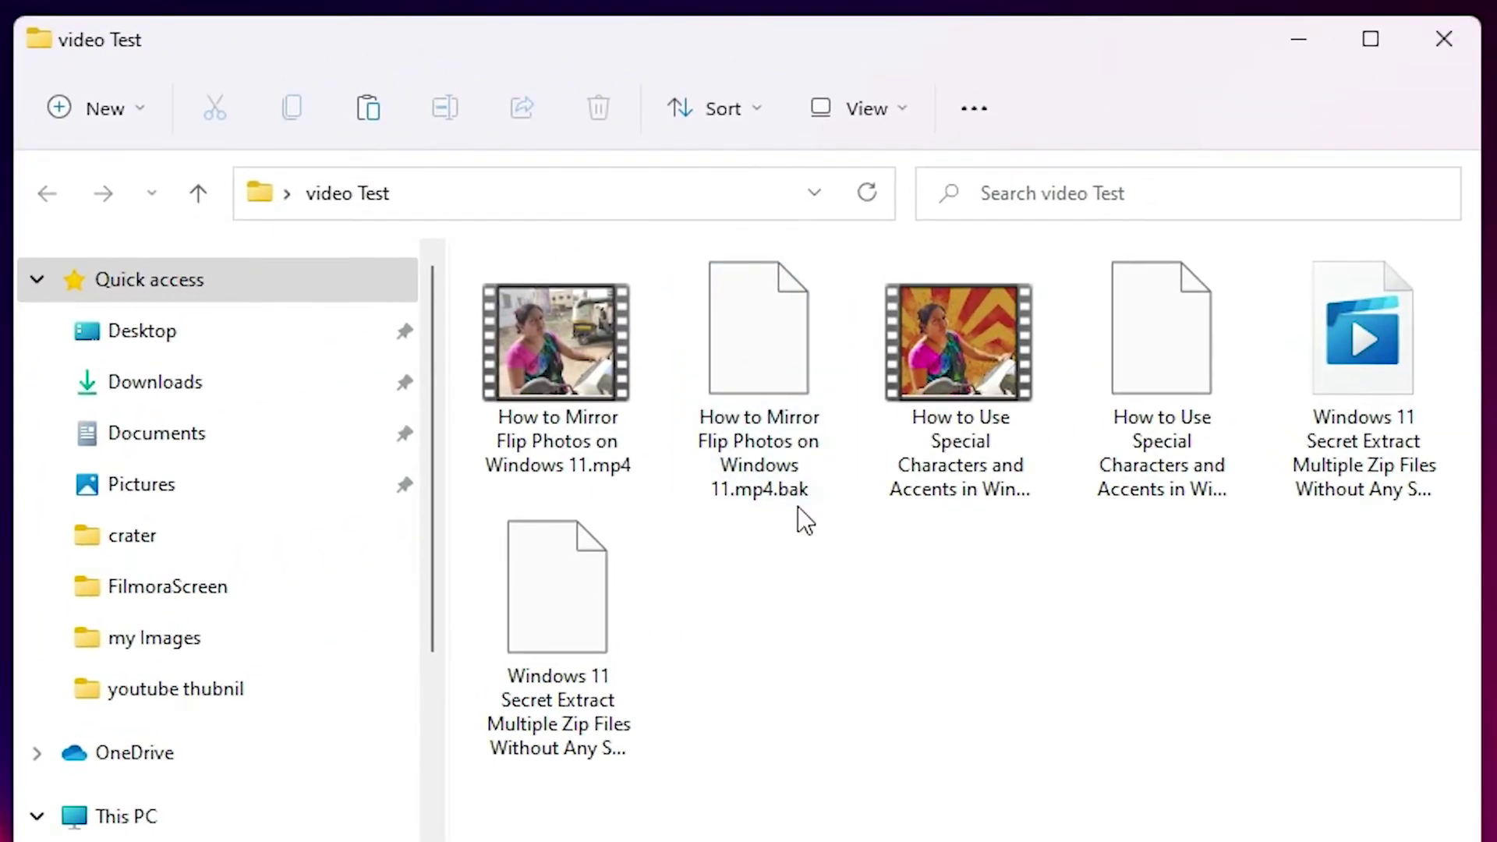
pyautogui.click(990, 366)
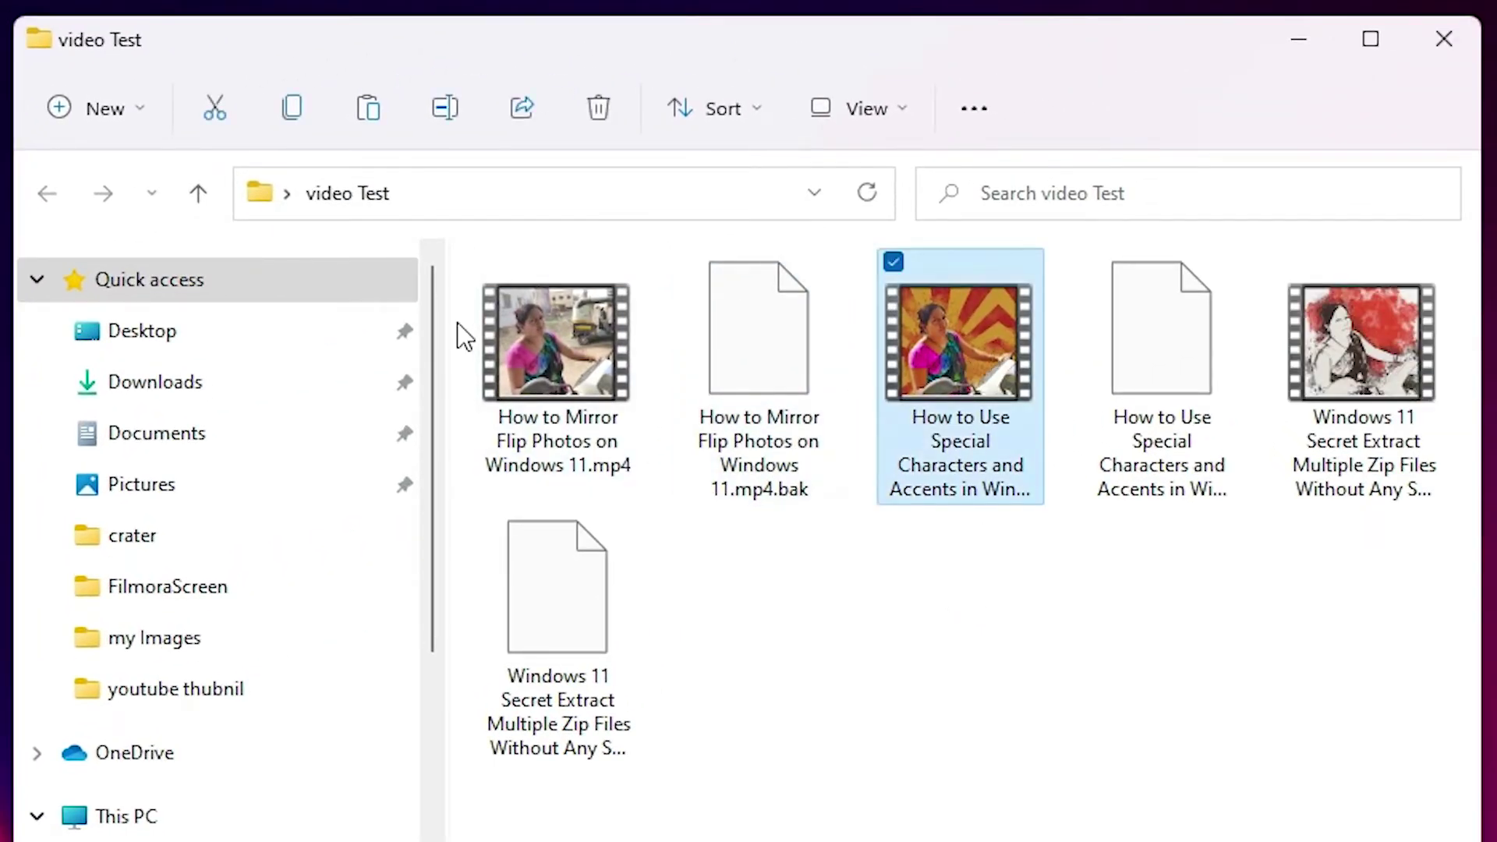
pyautogui.click(597, 355)
pyautogui.click(952, 368)
pyautogui.click(1380, 374)
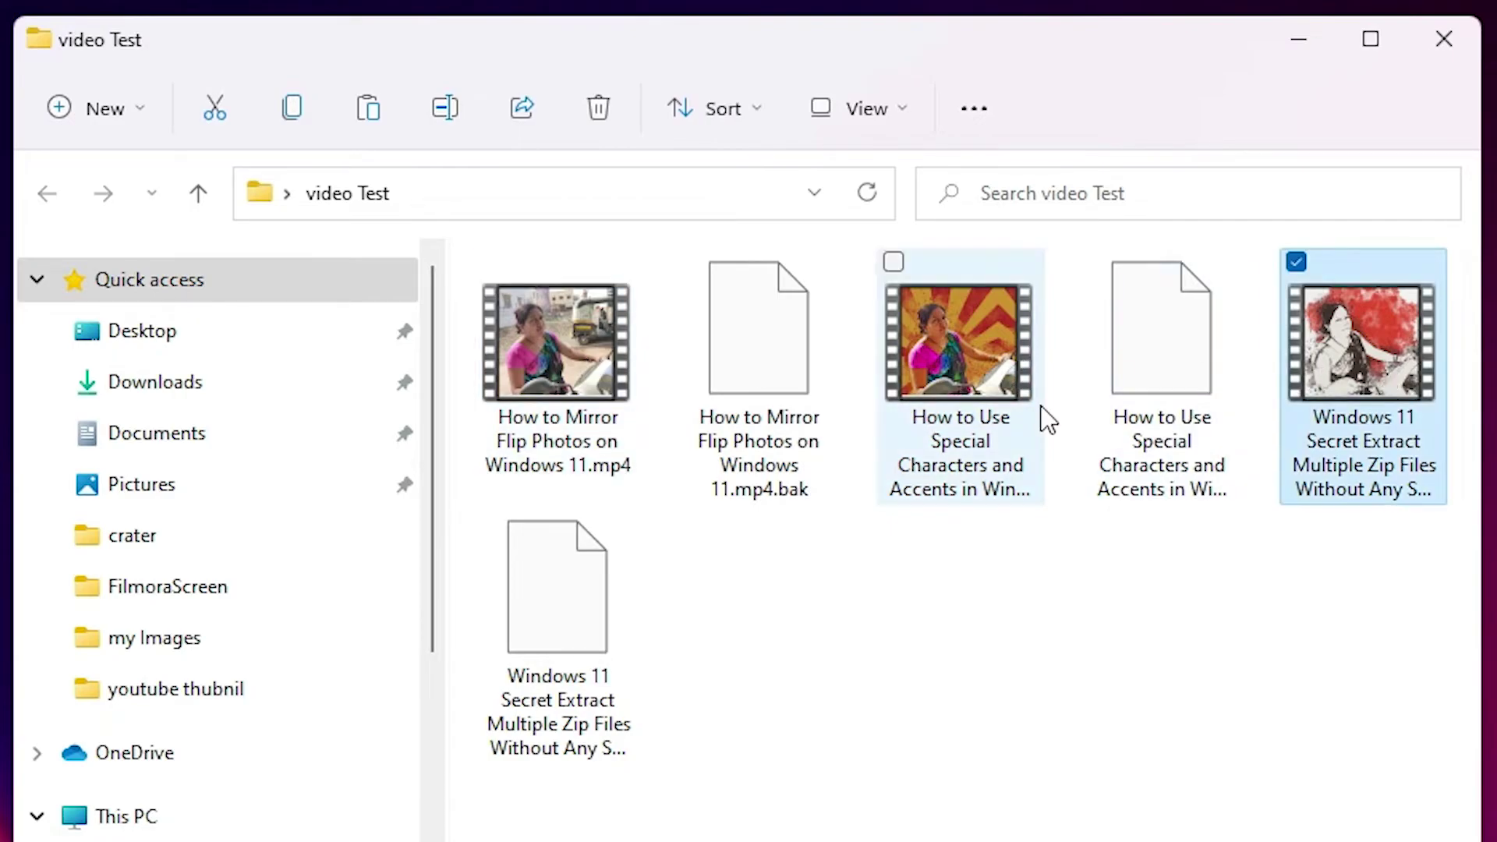
# Step: Select the three .bak backup files and delete them, leaving the three videos
pyautogui.click(1002, 404)
pyautogui.click(567, 551)
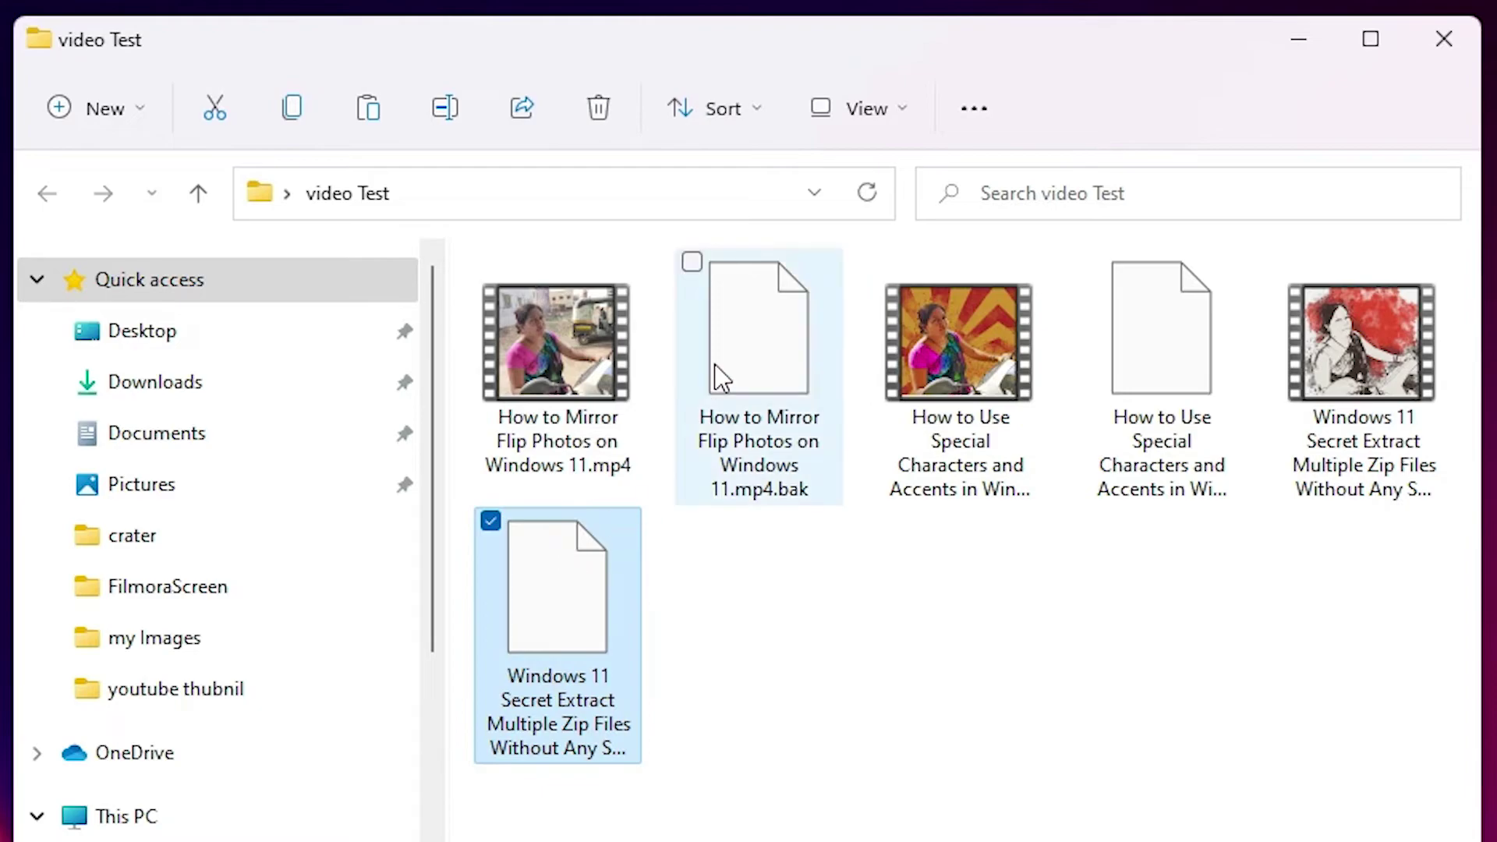
pyautogui.keyDown('ctrl'); pyautogui.click(721, 378); pyautogui.keyUp('ctrl')
pyautogui.keyDown('ctrl'); pyautogui.click(1135, 374); pyautogui.keyUp('ctrl')
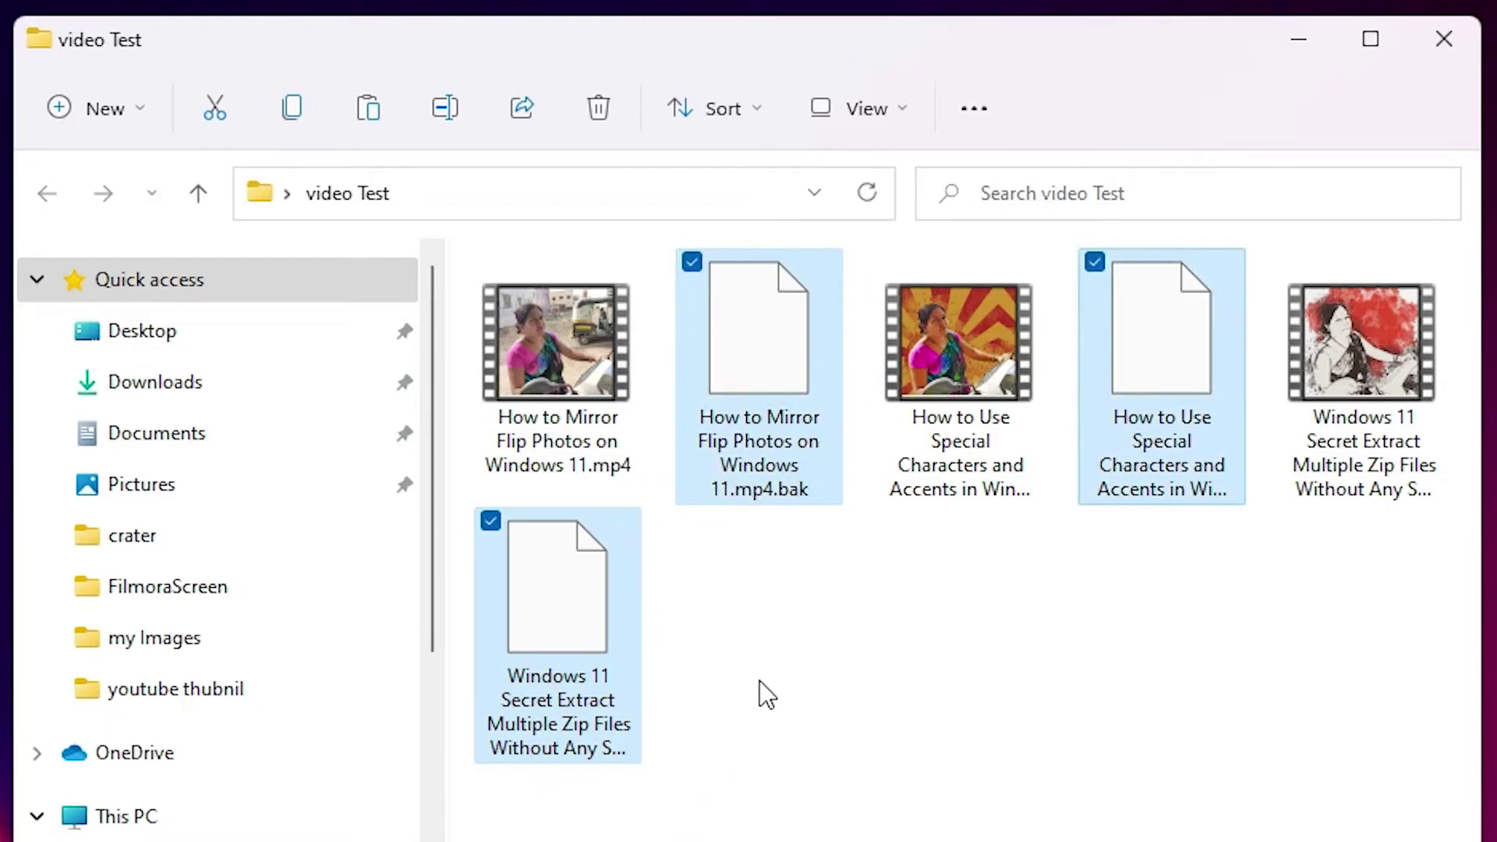
pyautogui.press('Delete')
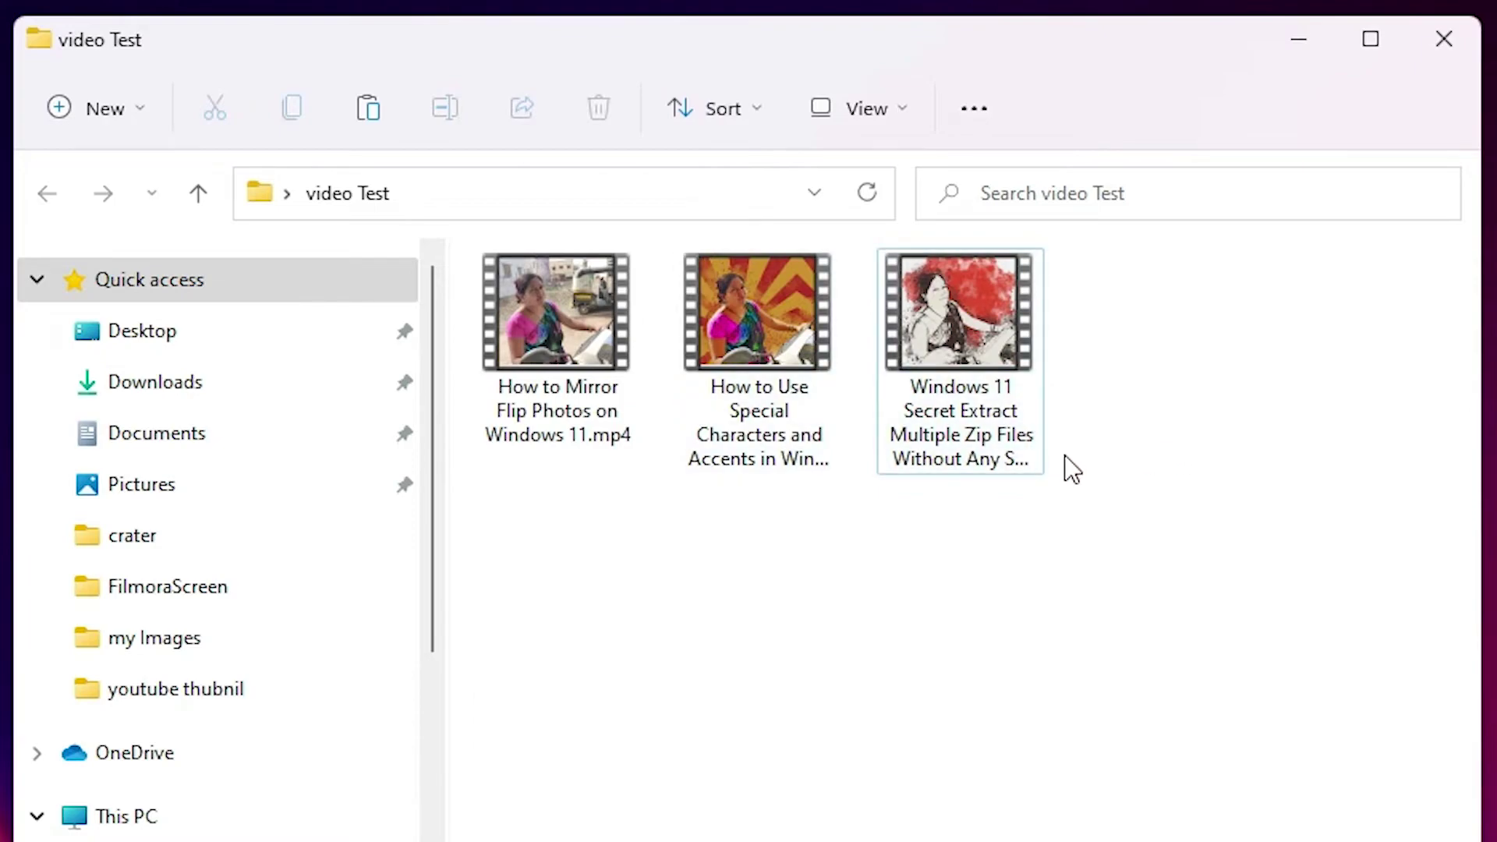
pyautogui.moveTo(1212, 645); pyautogui.dragTo(516, 338)
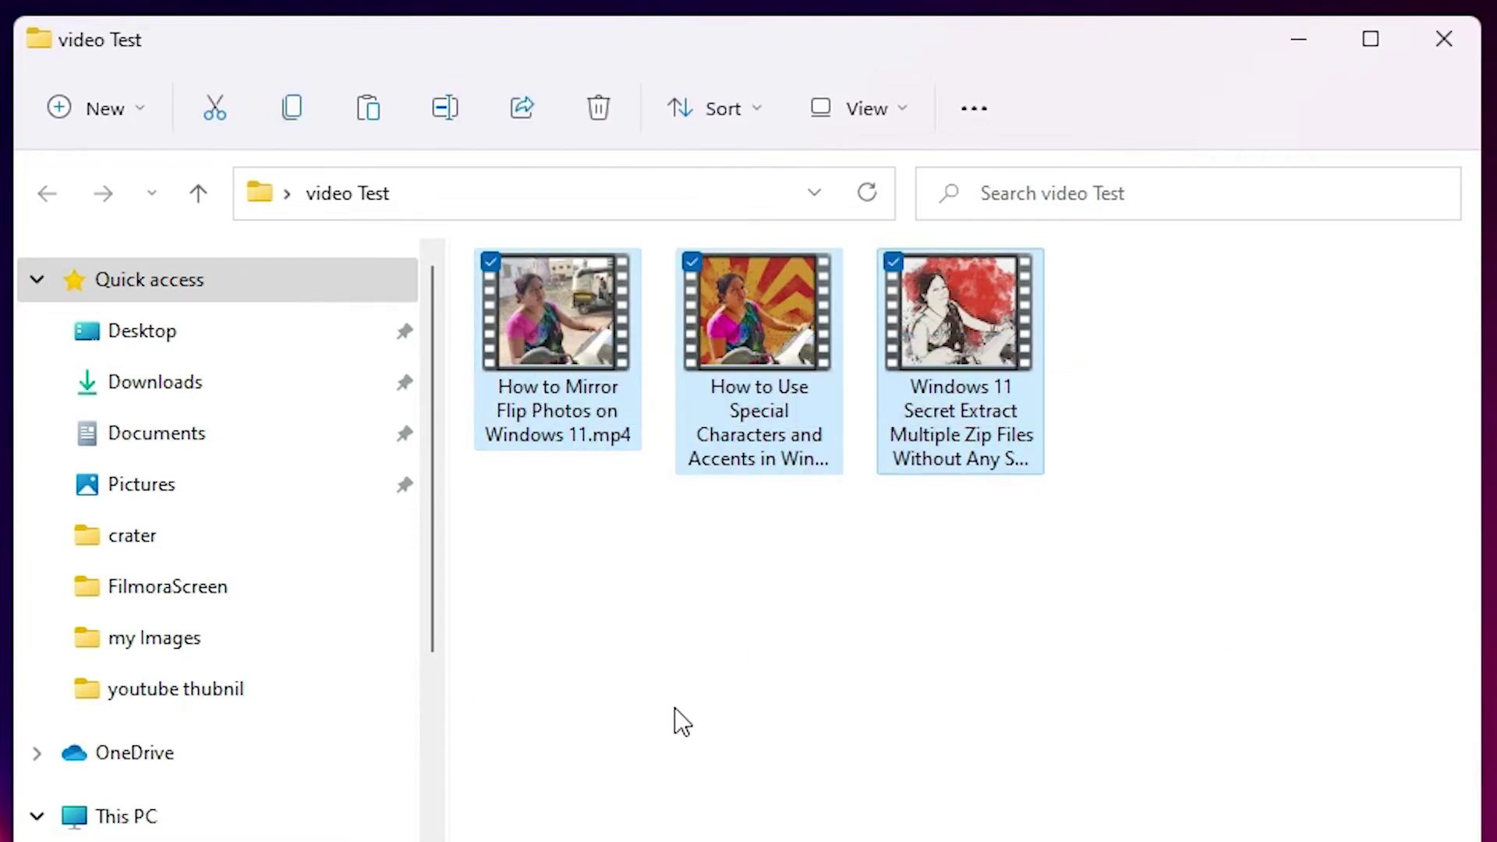